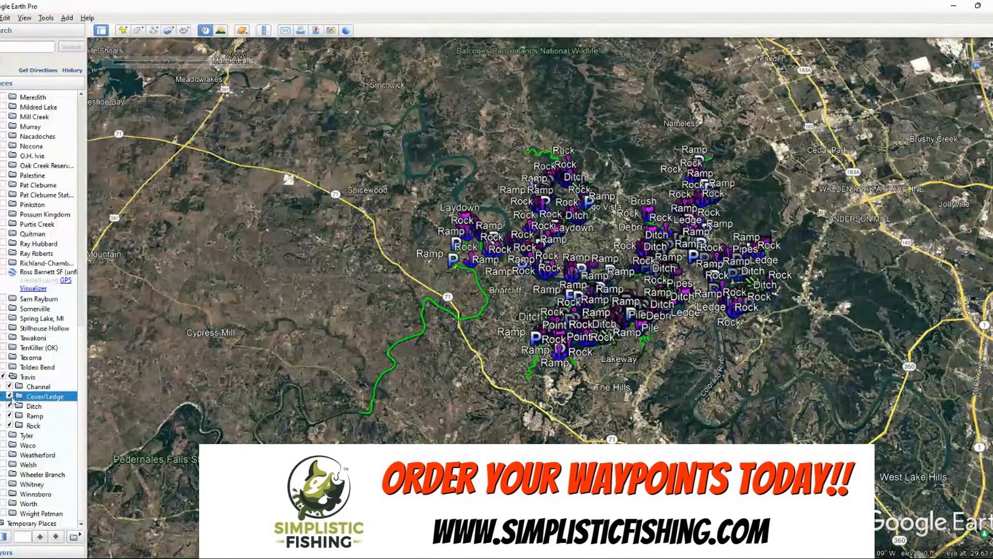
# Hide Travis's Cover/Ledge, Ditch, Ramp and Rock waypoints so only the Channel lines are shown on the lake.
pyautogui.click(10, 395)
pyautogui.click(10, 405)
pyautogui.click(9, 416)
pyautogui.click(9, 425)
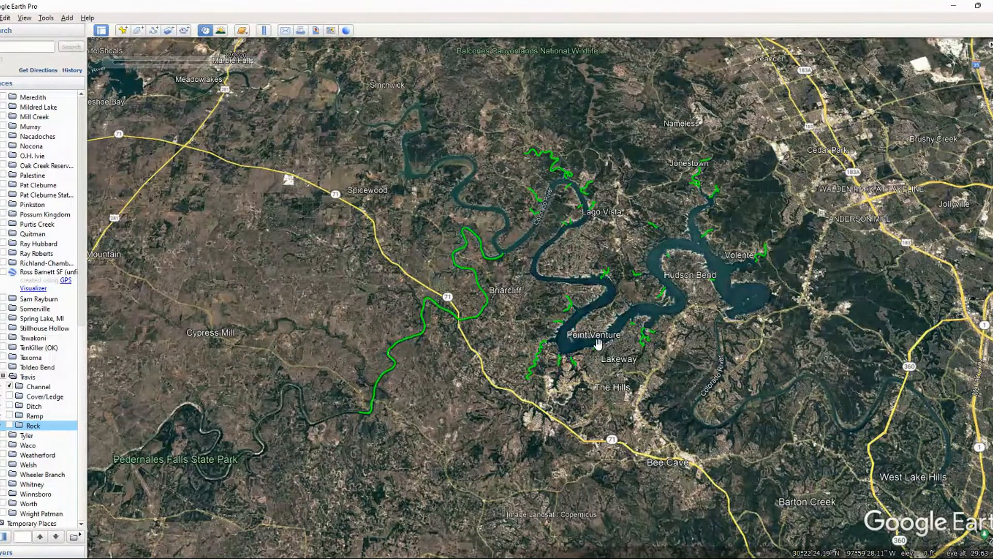
# Display only the Cover/Ledge waypoints of Travis, followed by only its Ditch waypoints.
pyautogui.click(10, 385)
pyautogui.click(10, 396)
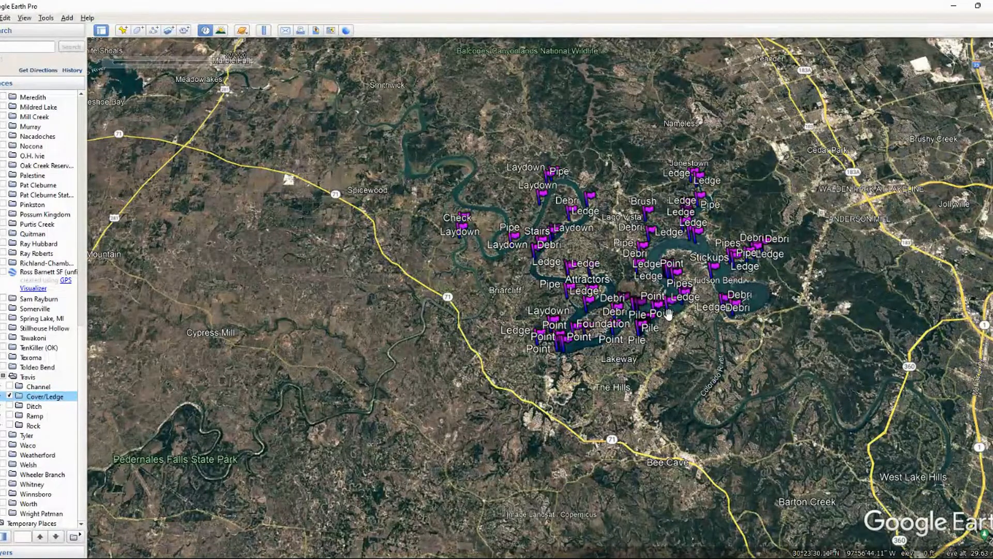
pyautogui.click(10, 395)
pyautogui.click(9, 406)
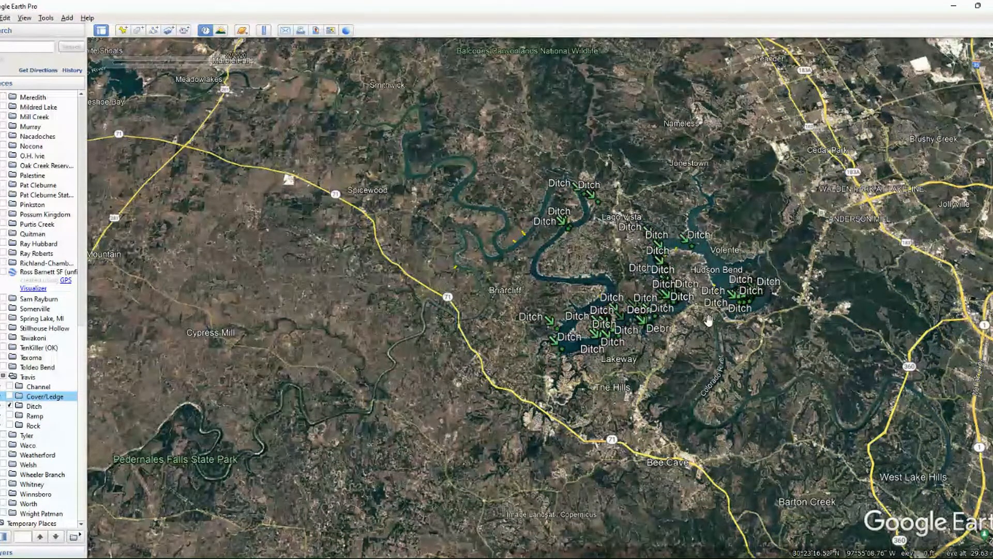
# Display only the Ramp waypoints of Travis, followed by only its Rock waypoints.
pyautogui.click(10, 406)
pyautogui.click(9, 415)
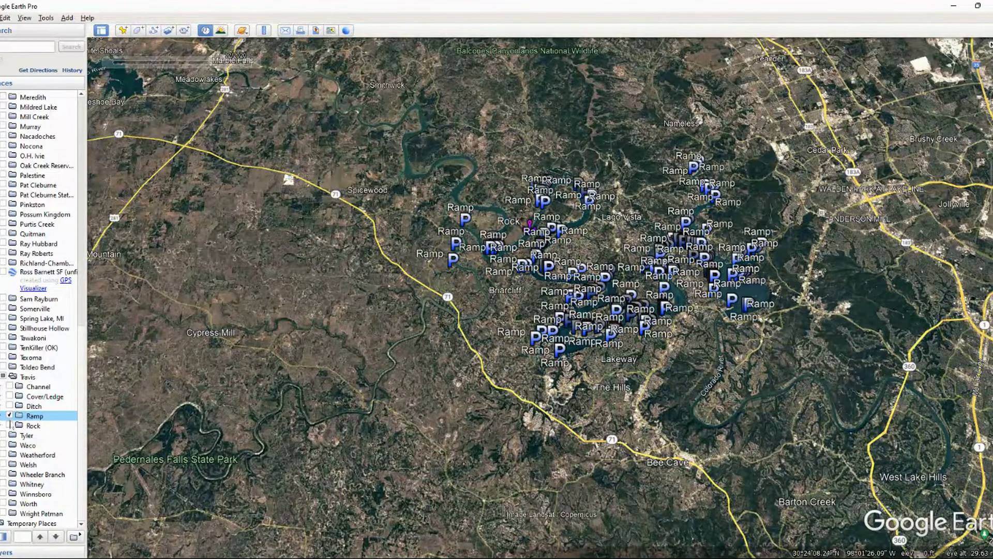
pyautogui.click(9, 415)
pyautogui.click(9, 425)
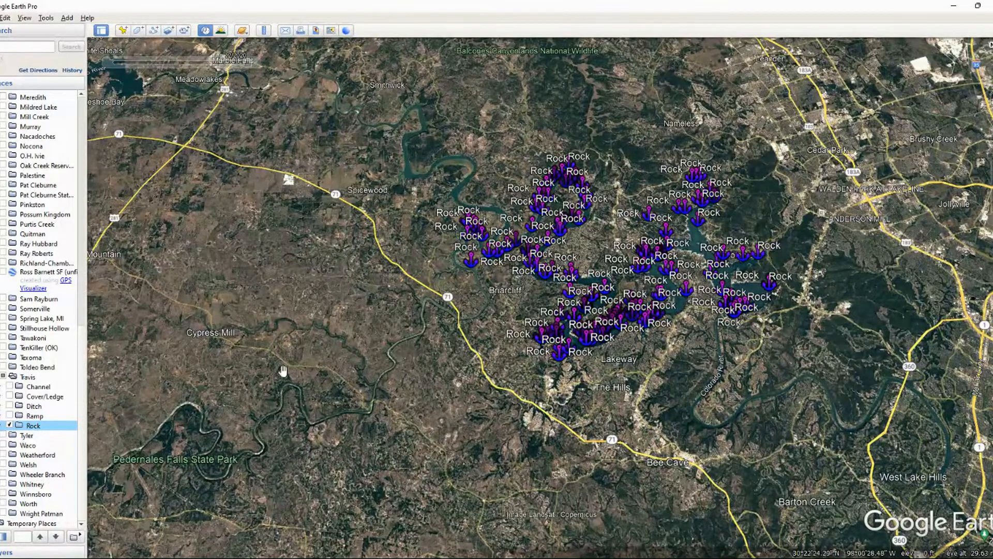
# Show all Travis waypoint folders together and set the lake's historical imagery date to 10/2014.
pyautogui.click(4, 377)
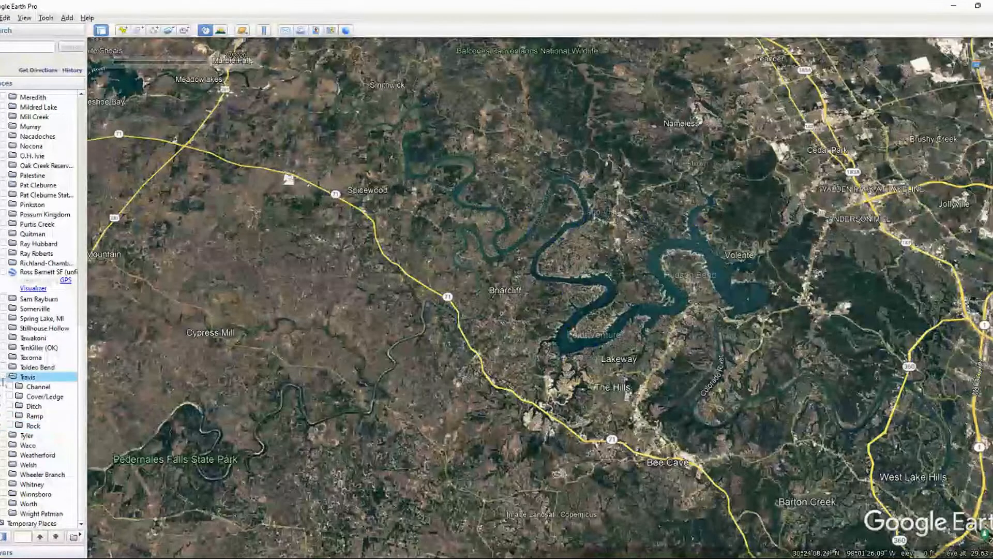
pyautogui.scroll(3, 591, 302)
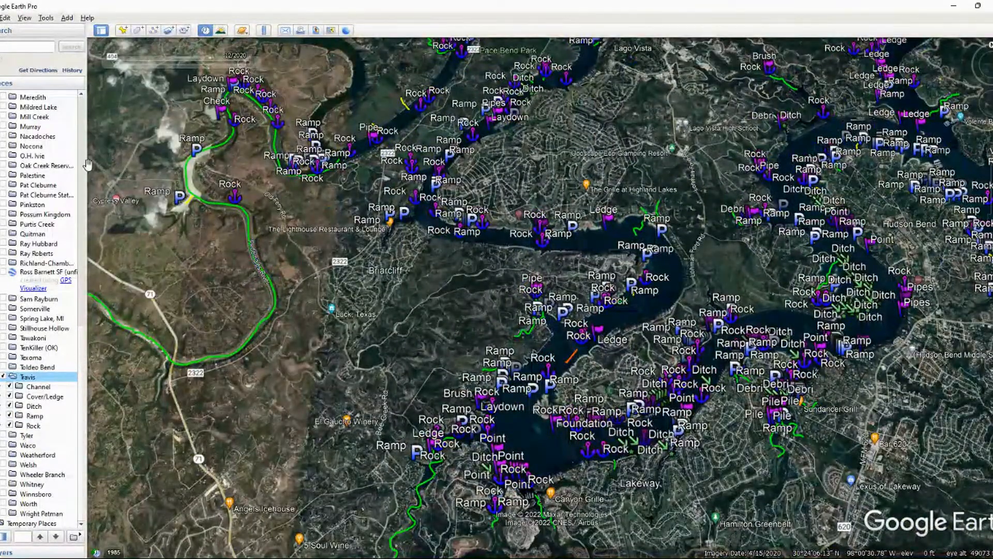
pyautogui.click(205, 31)
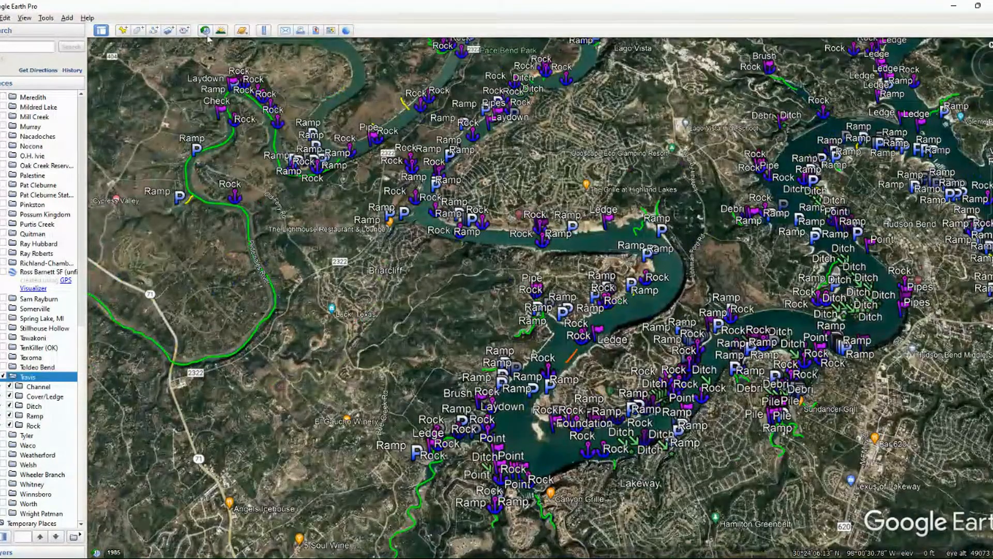
pyautogui.click(205, 31)
pyautogui.click(108, 64)
pyautogui.moveTo(242, 64); pyautogui.dragTo(218, 66)
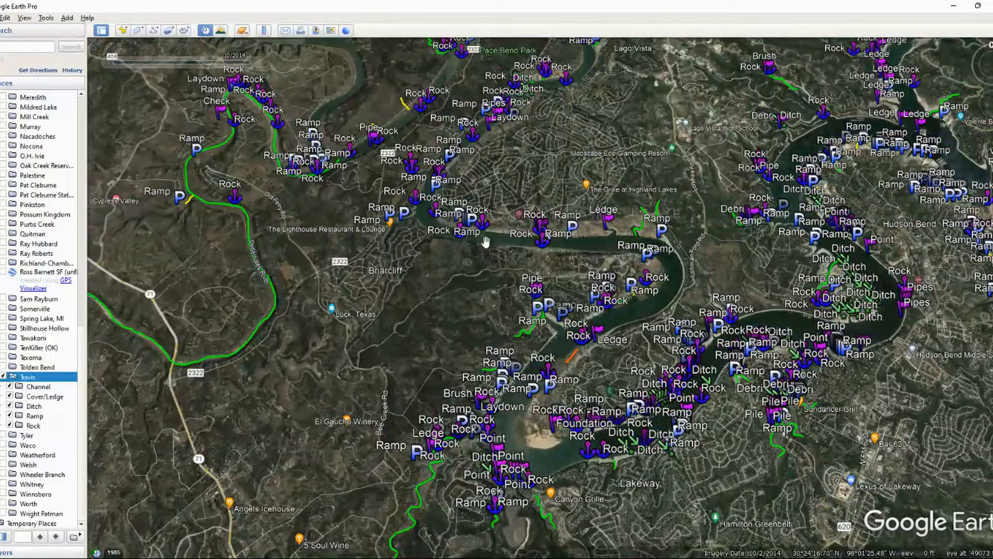
# Examine the western Hudson Bend shoreline and the ramps, ditch and channel lines around West Beach Cove near Vincent's on the Lake.
pyautogui.moveTo(915, 329); pyautogui.dragTo(551, 297)
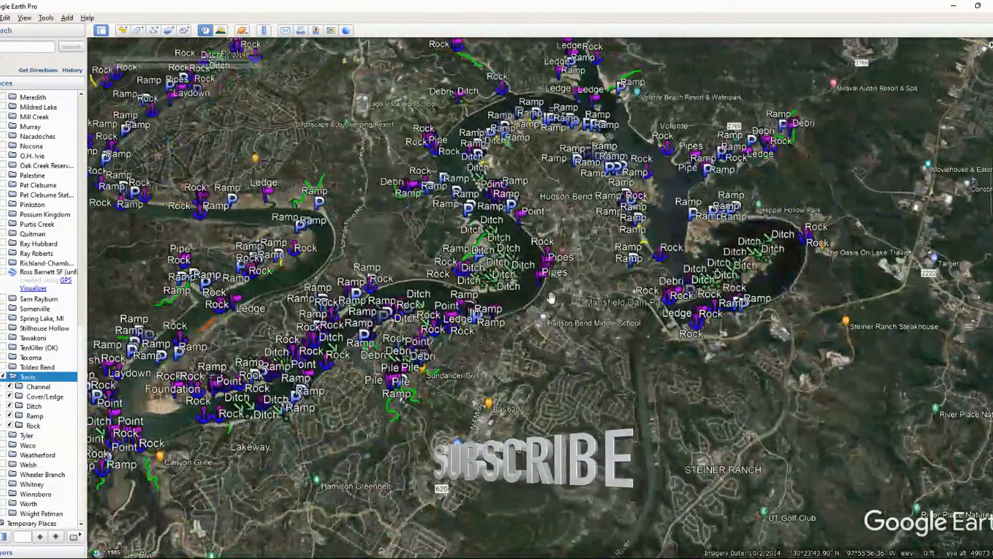
pyautogui.scroll(5, 544, 158)
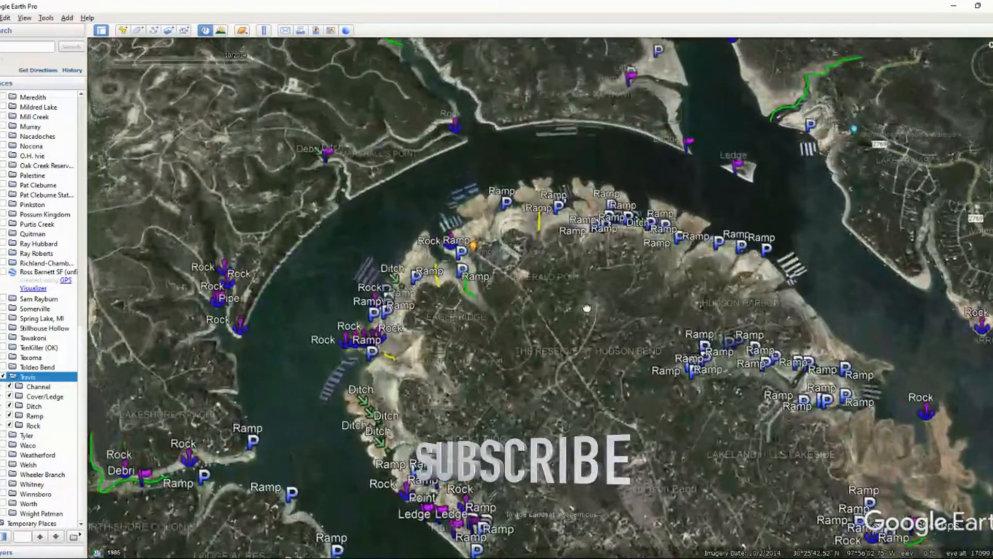
pyautogui.moveTo(587, 308); pyautogui.dragTo(607, 290)
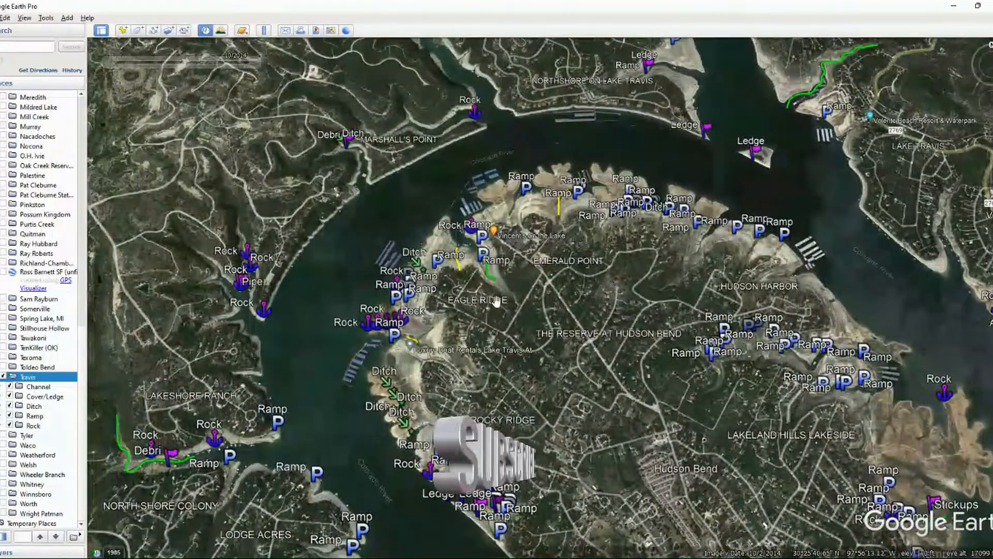
pyautogui.moveTo(435, 324); pyautogui.dragTo(483, 257)
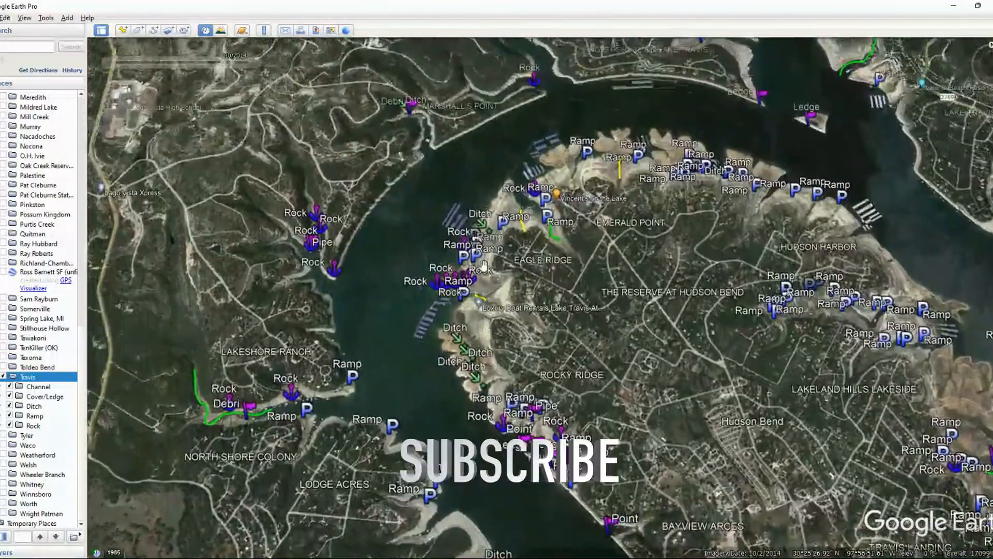
pyautogui.scroll(2, 483, 257)
pyautogui.scroll(3, 483, 257)
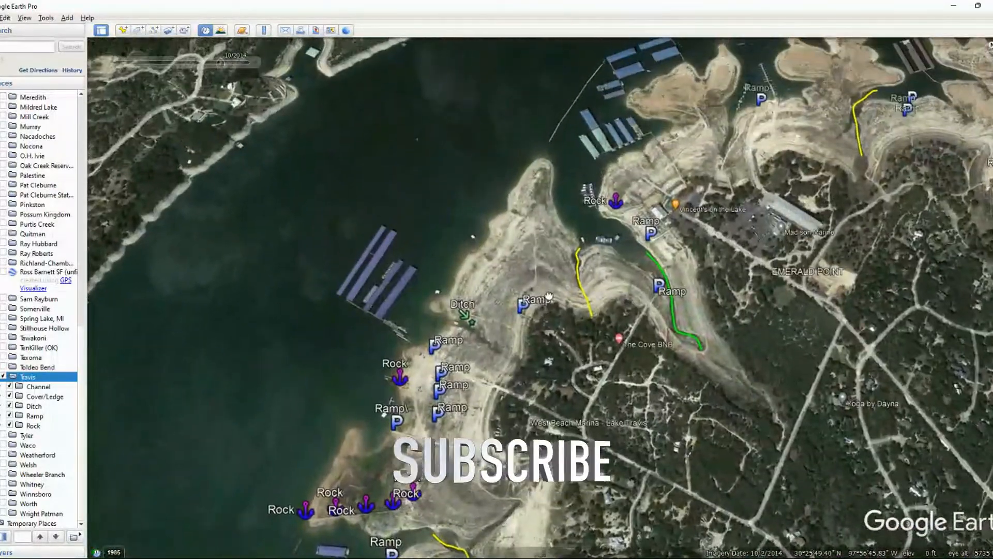
pyautogui.moveTo(548, 296); pyautogui.dragTo(509, 348)
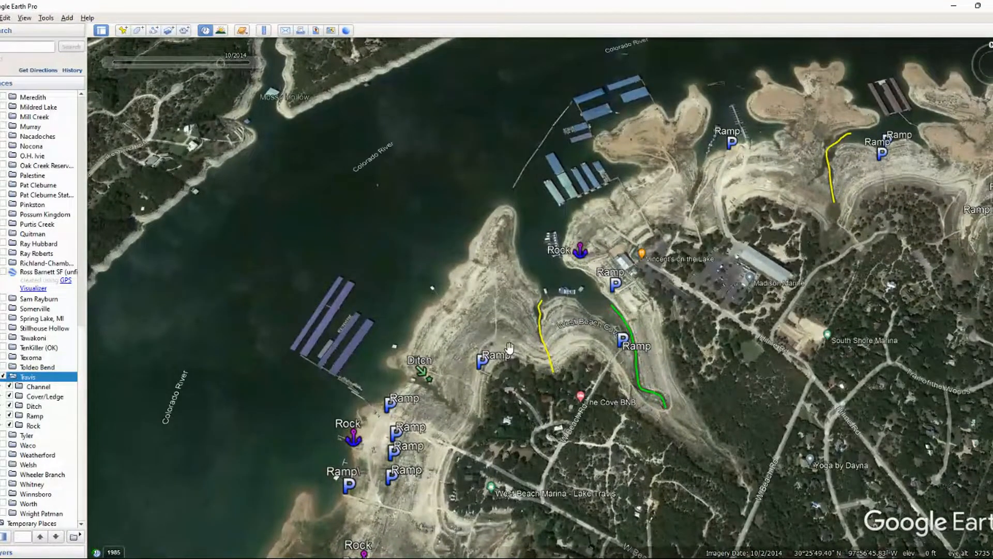
pyautogui.scroll(-3, 510, 347)
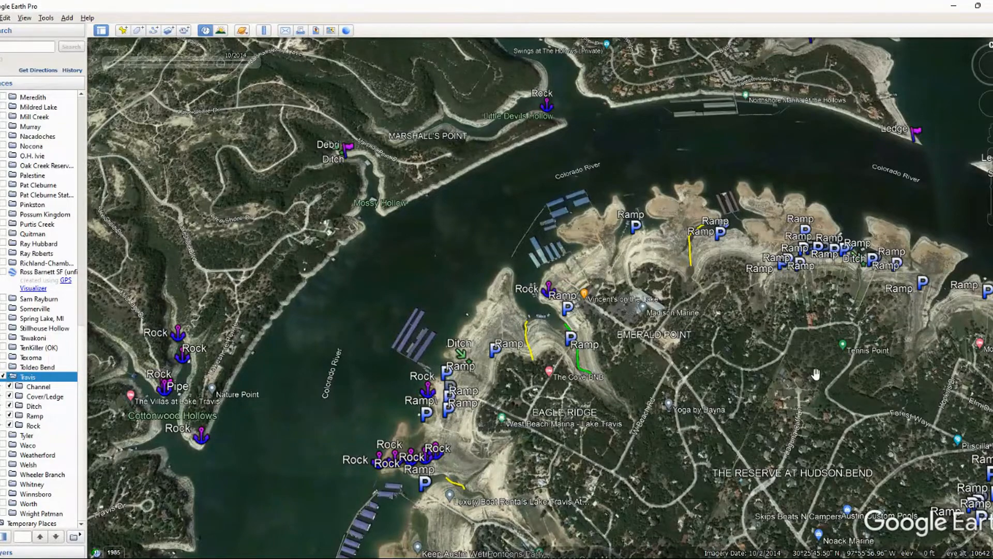
pyautogui.scroll(-5, 816, 373)
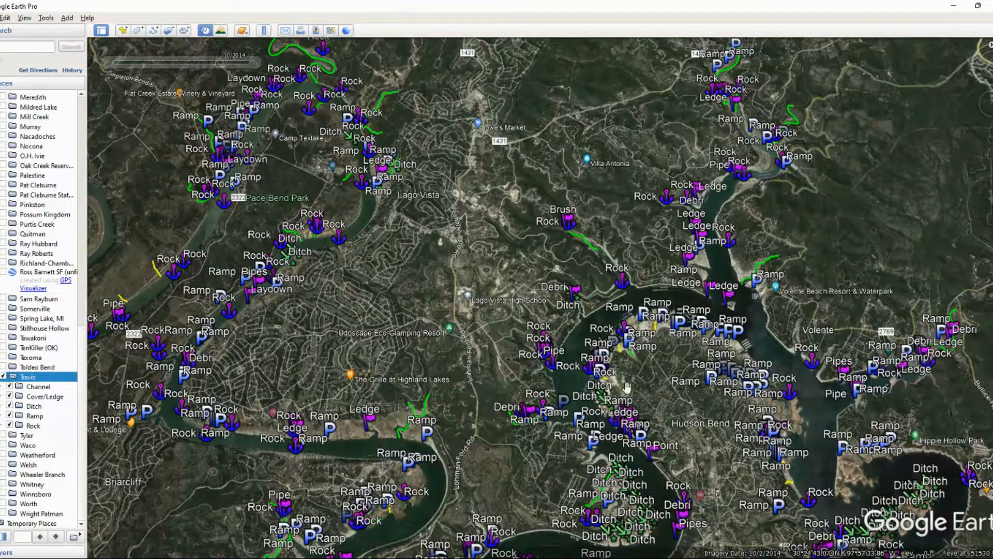
# Examine the yellow channel line in the cove northeast of Madison Marine and the ramps beside it.
pyautogui.scroll(5, 688, 322)
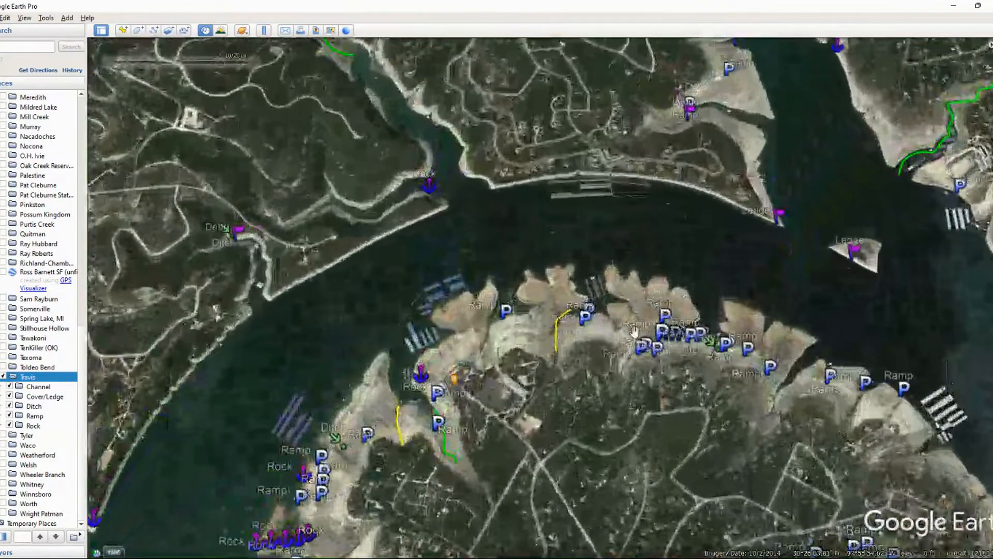
pyautogui.scroll(3, 579, 341)
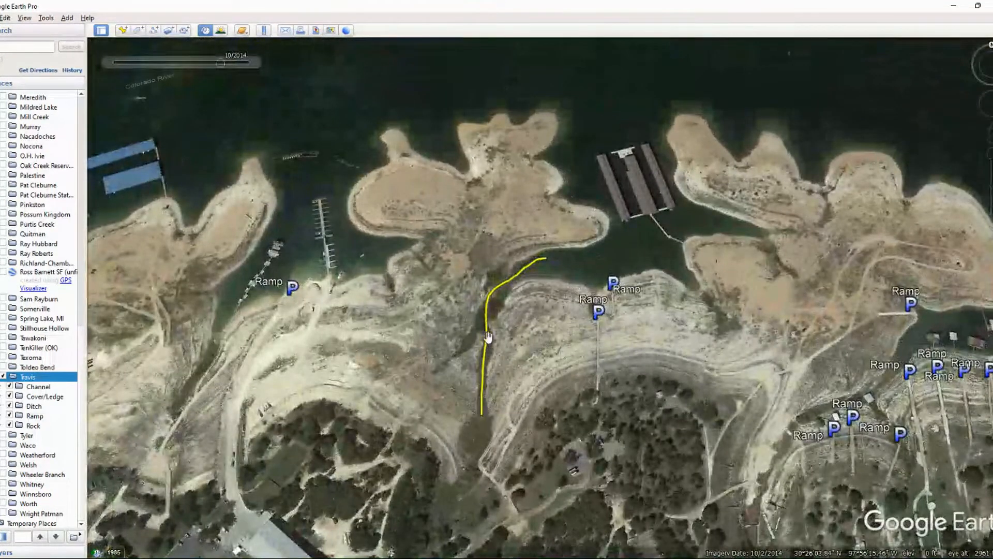
pyautogui.scroll(2, 506, 323)
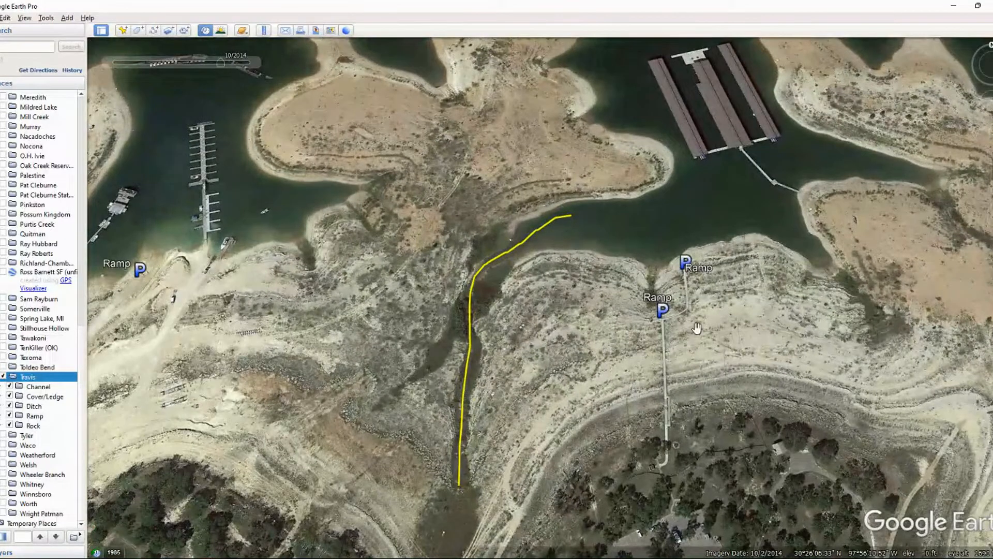
pyautogui.scroll(-3, 712, 317)
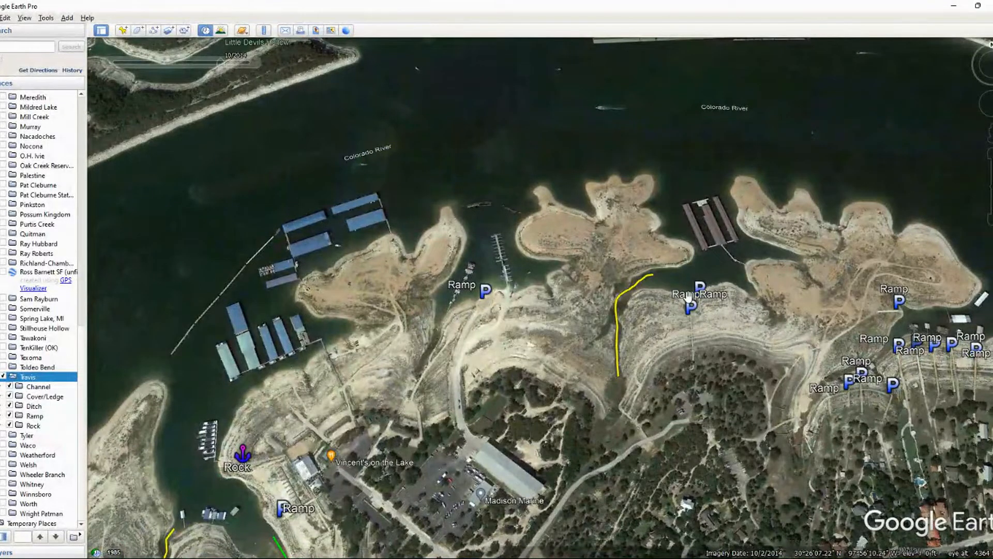
# Inspect the Ditch waypoint and the surrounding ramps in the cove north of Tennis Point.
pyautogui.moveTo(688, 296); pyautogui.dragTo(612, 282)
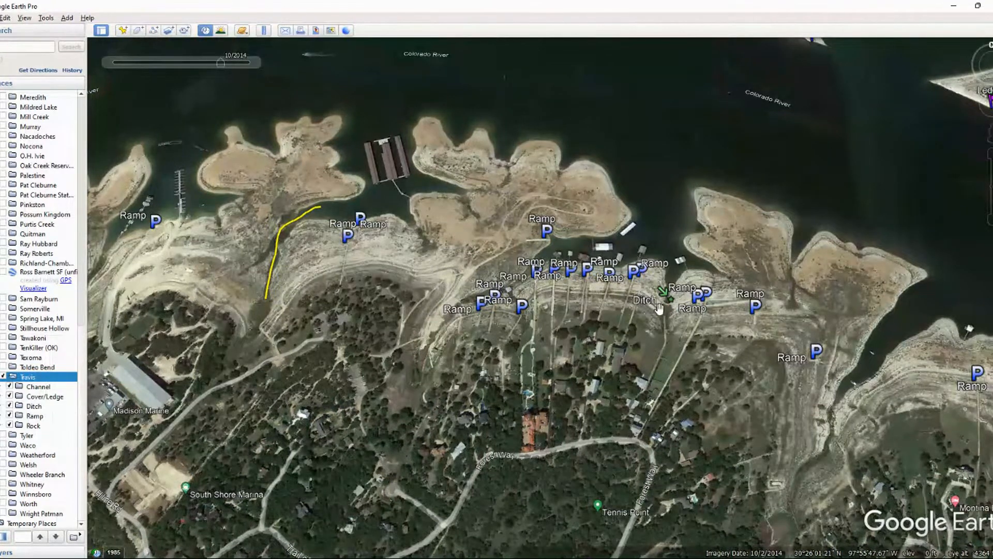
pyautogui.scroll(3, 663, 311)
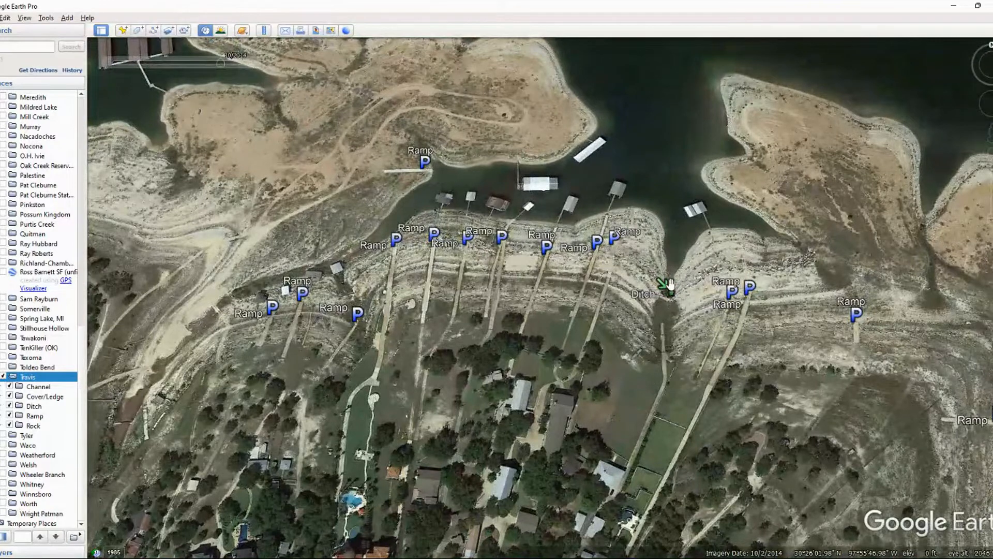
pyautogui.scroll(3, 665, 311)
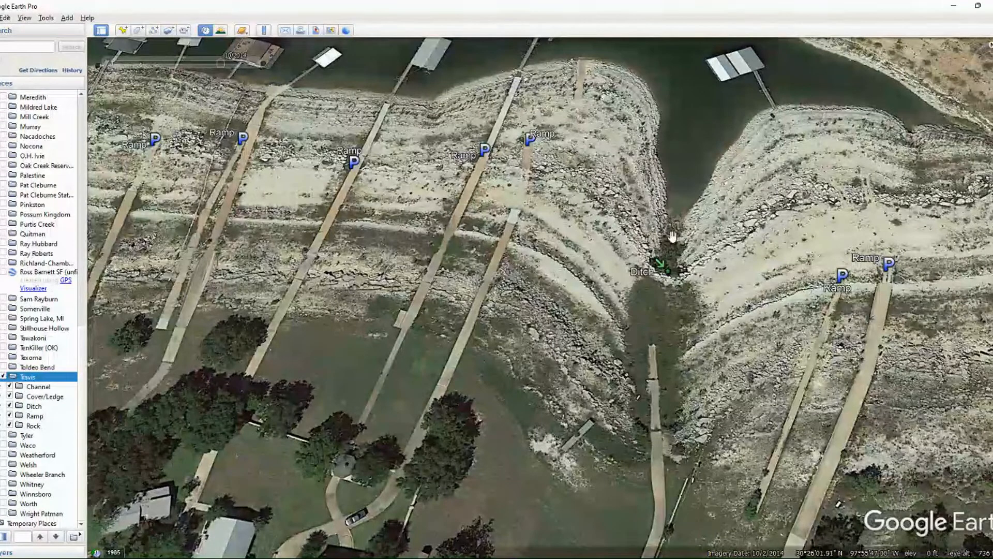
pyautogui.scroll(-3, 665, 257)
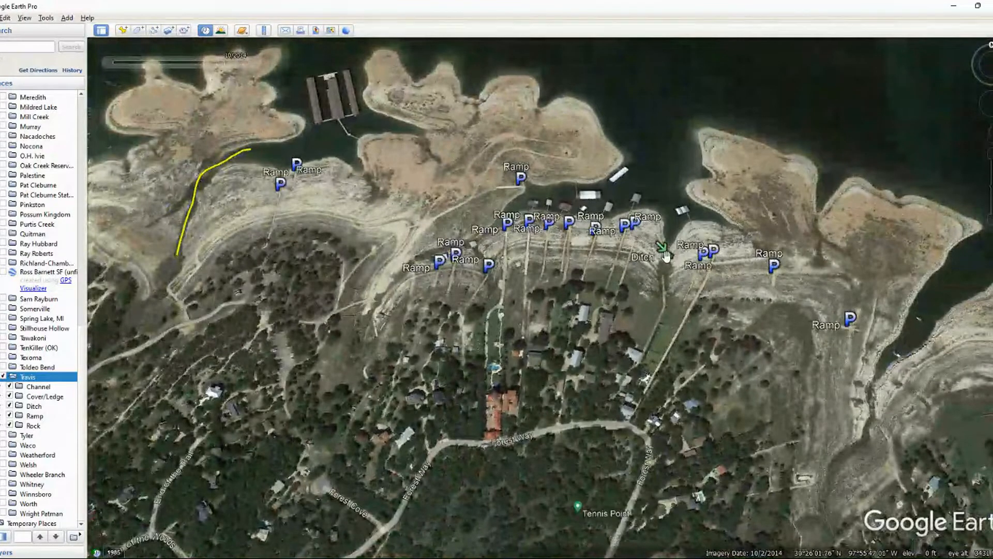
pyautogui.scroll(-3, 704, 263)
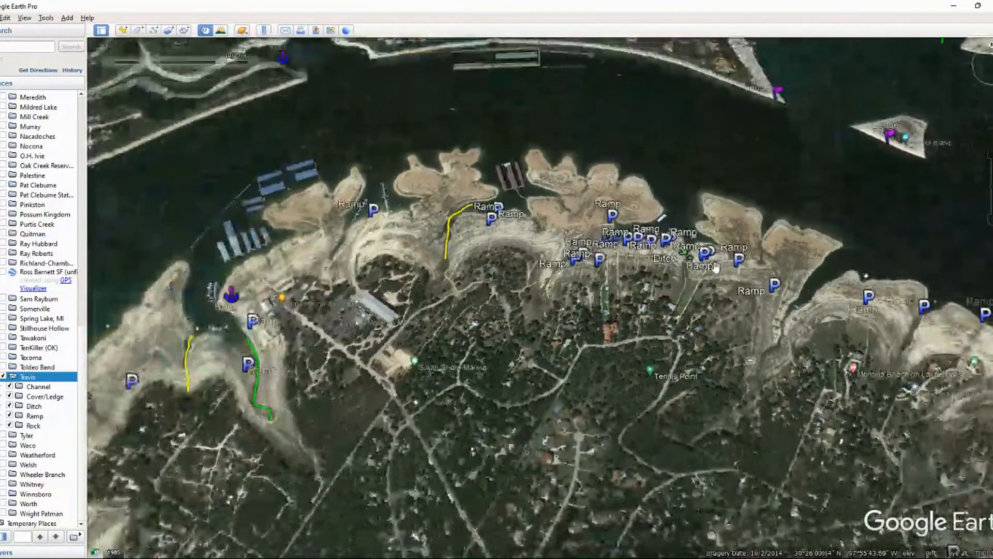
# Follow the shoreline southeast past Hudson Harbor and examine the ramps along Pool Canyon.
pyautogui.moveTo(832, 332); pyautogui.dragTo(523, 206)
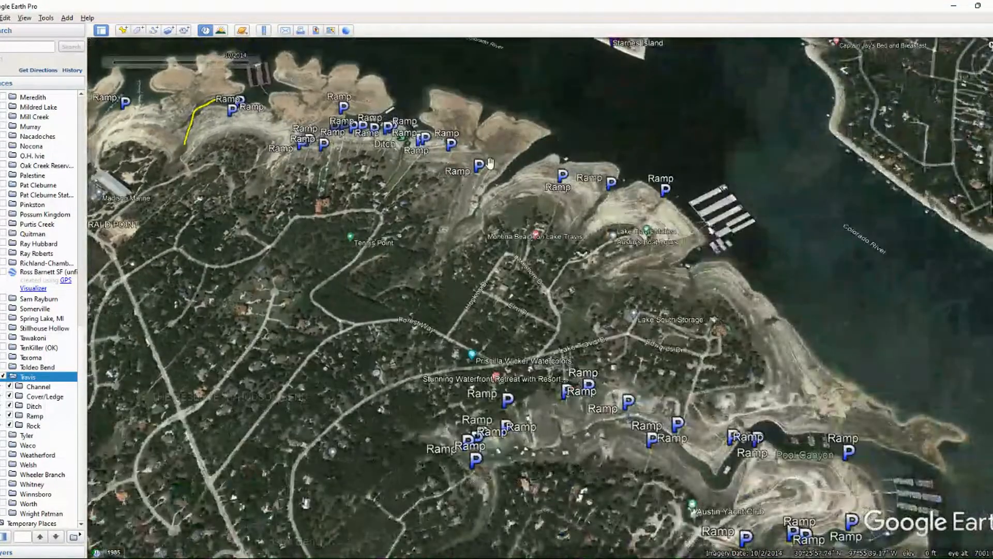
pyautogui.scroll(-2, 663, 233)
pyautogui.scroll(-3, 663, 233)
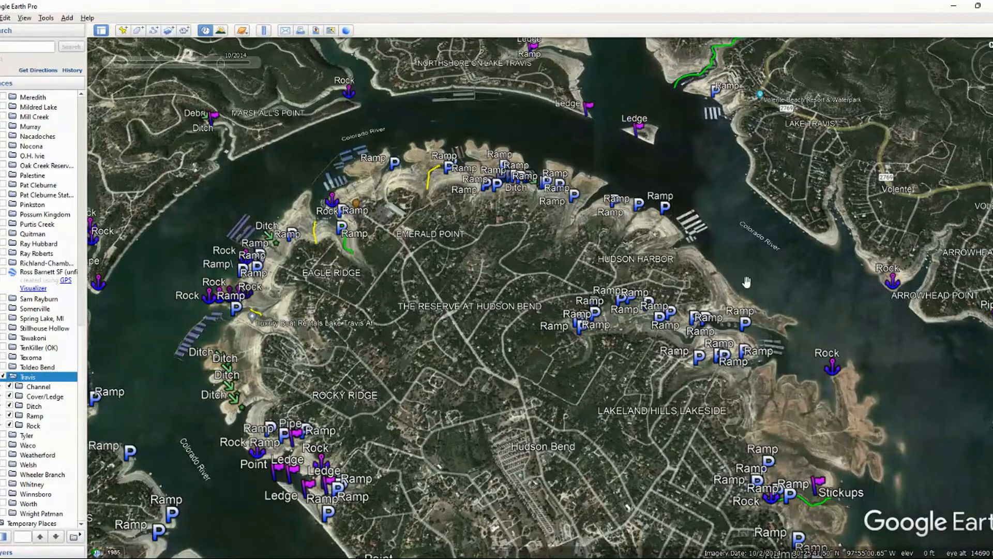
pyautogui.scroll(3, 784, 329)
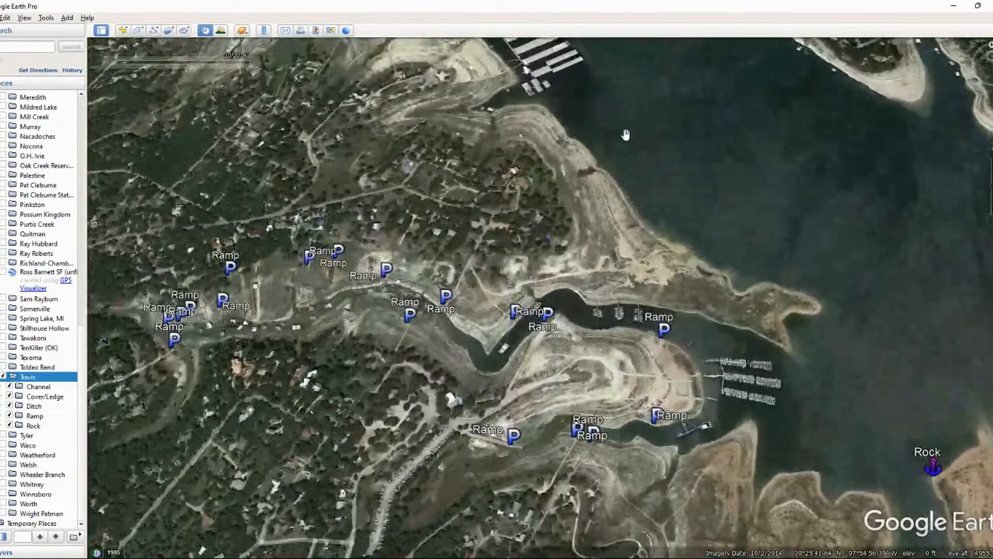
pyautogui.moveTo(687, 253); pyautogui.dragTo(453, 126)
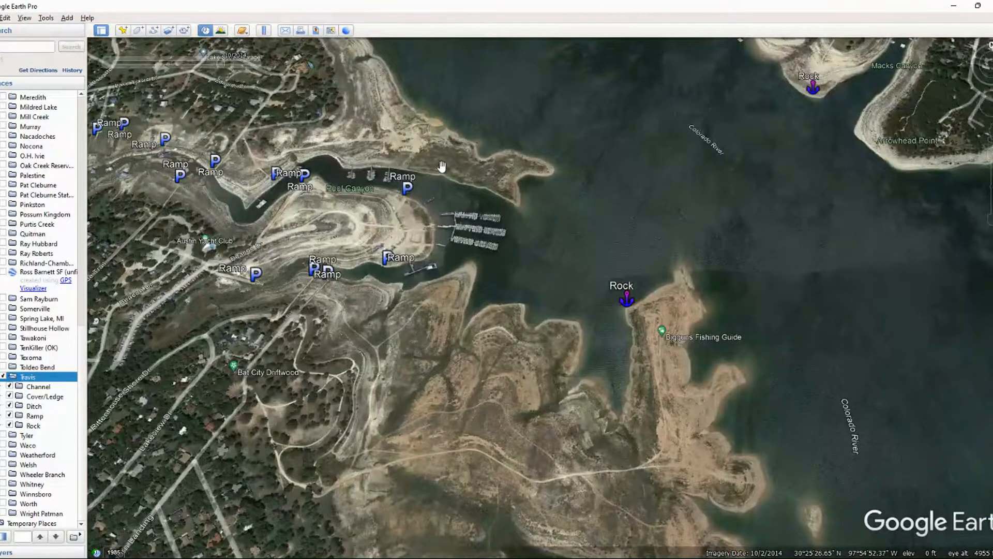
pyautogui.moveTo(451, 211); pyautogui.dragTo(620, 197)
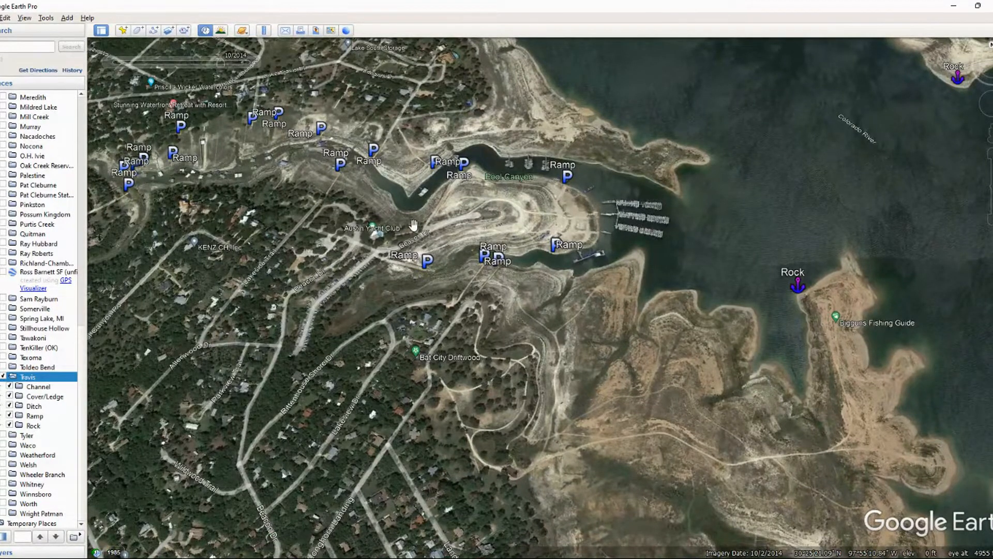
# Inspect the rocky bank at the bend of Pool Canyon beside the Austin Yacht Club up close.
pyautogui.scroll(3, 414, 225)
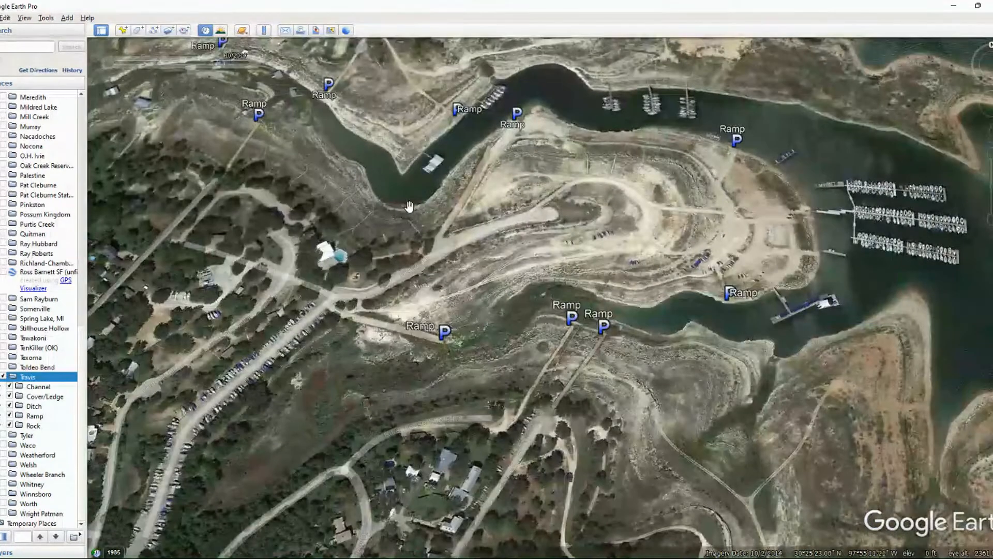
pyautogui.scroll(2, 403, 210)
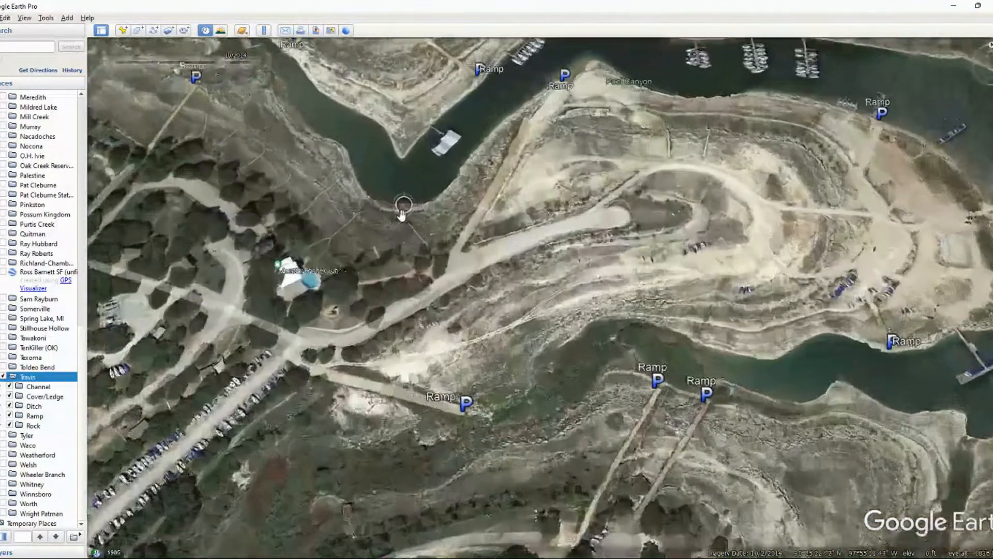
pyautogui.scroll(3, 403, 210)
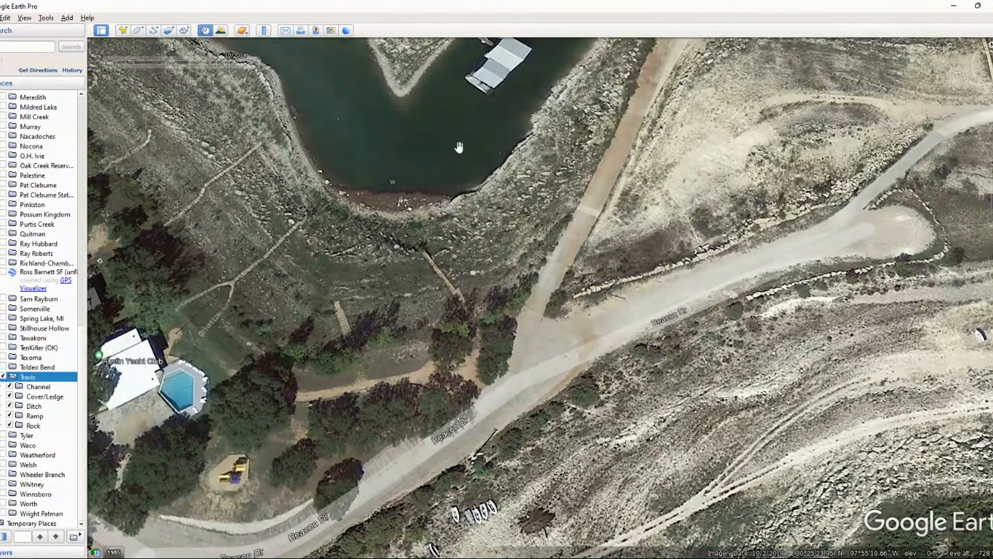
pyautogui.scroll(-3, 436, 165)
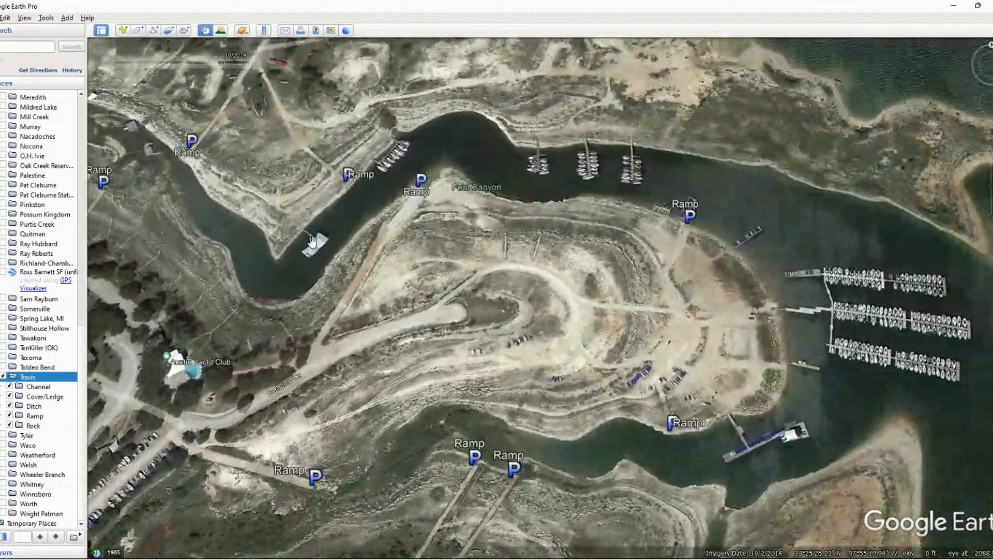
# Follow the shoreline southeast from the Pool Canyon ramps past the marina docks to the points near Bigguns Fishing Guide.
pyautogui.moveTo(521, 197); pyautogui.dragTo(351, 129)
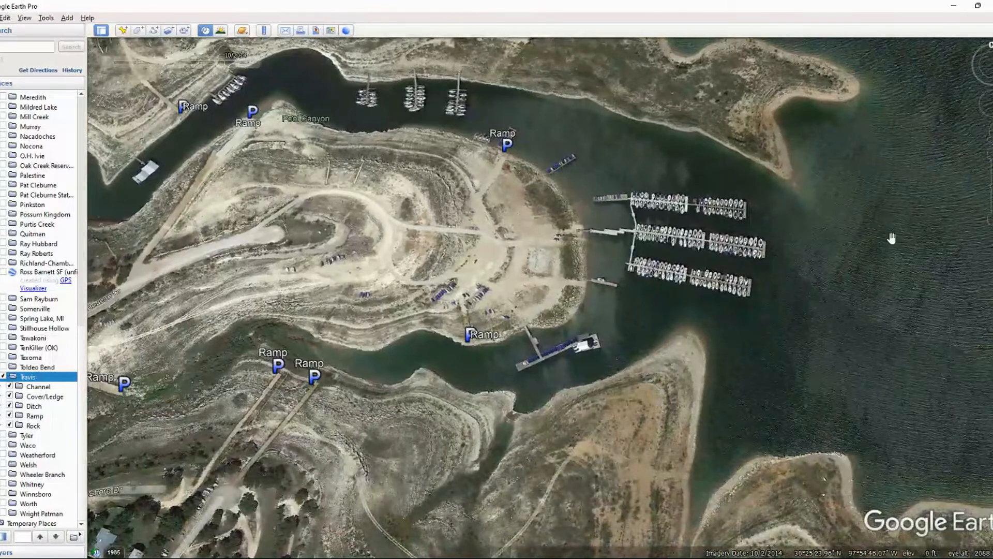
pyautogui.scroll(-4, 900, 298)
pyautogui.moveTo(884, 341)
pyautogui.mouseDown()
pyautogui.moveTo(657, 160)
pyautogui.moveTo(640, 136)
pyautogui.mouseUp()
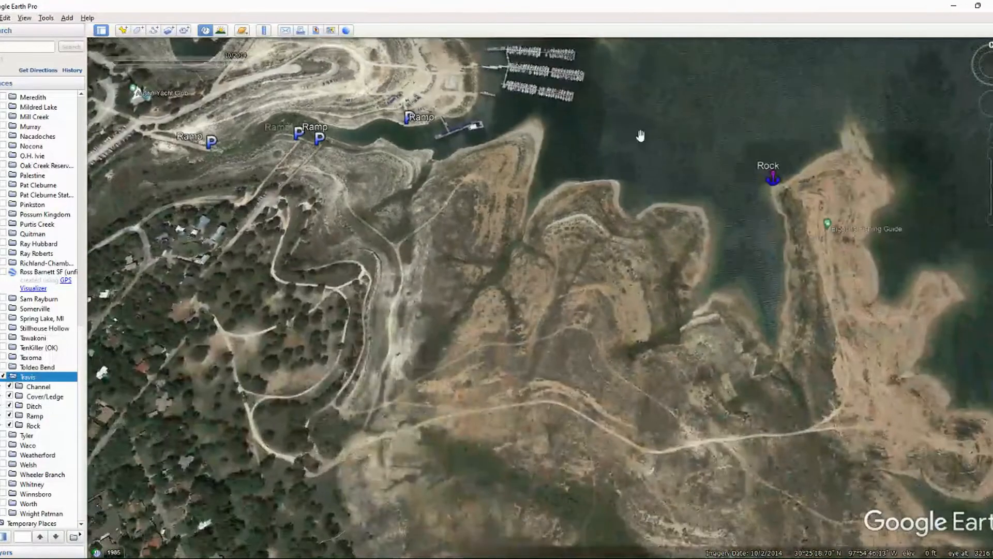
pyautogui.scroll(-5, 763, 211)
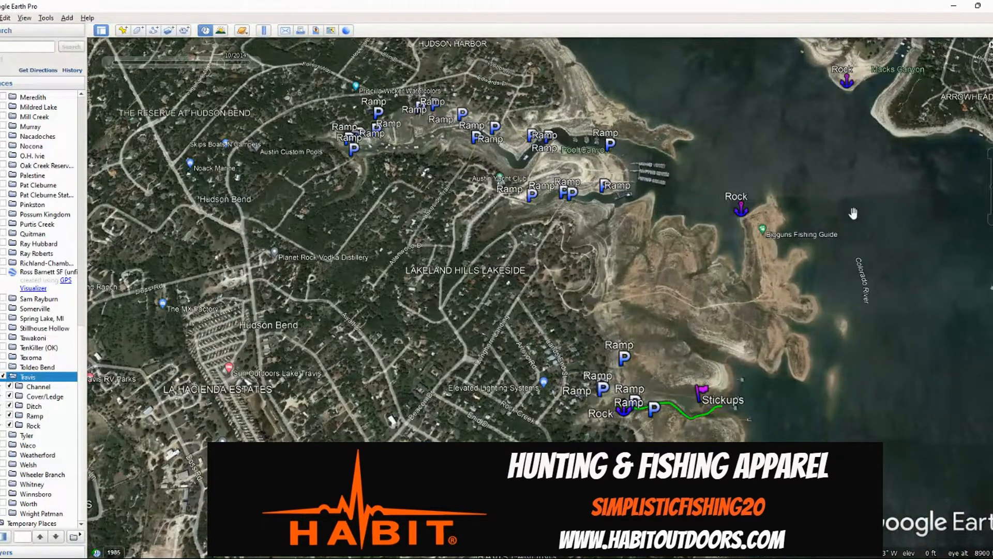
# Inspect the Rock waypoint on the point beside Bigguns Fishing Guide up close, along with the surrounding bank.
pyautogui.scroll(4, 853, 213)
pyautogui.moveTo(853, 213); pyautogui.dragTo(685, 302)
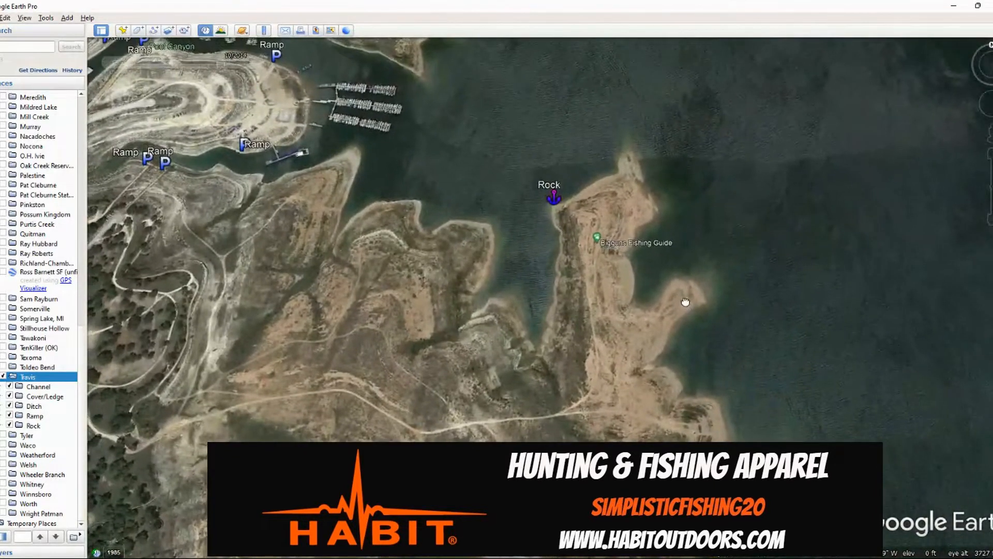
pyautogui.scroll(3, 581, 215)
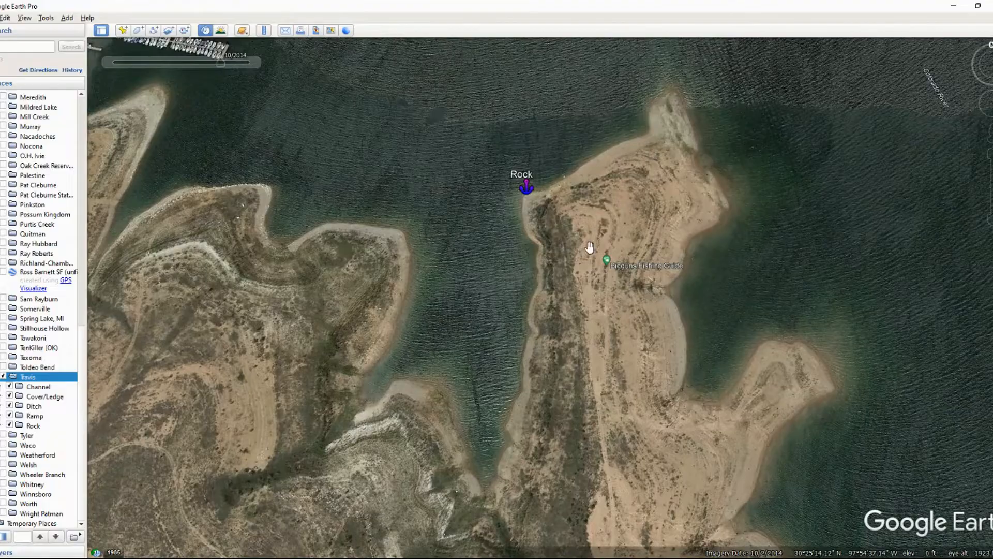
pyautogui.scroll(4, 539, 222)
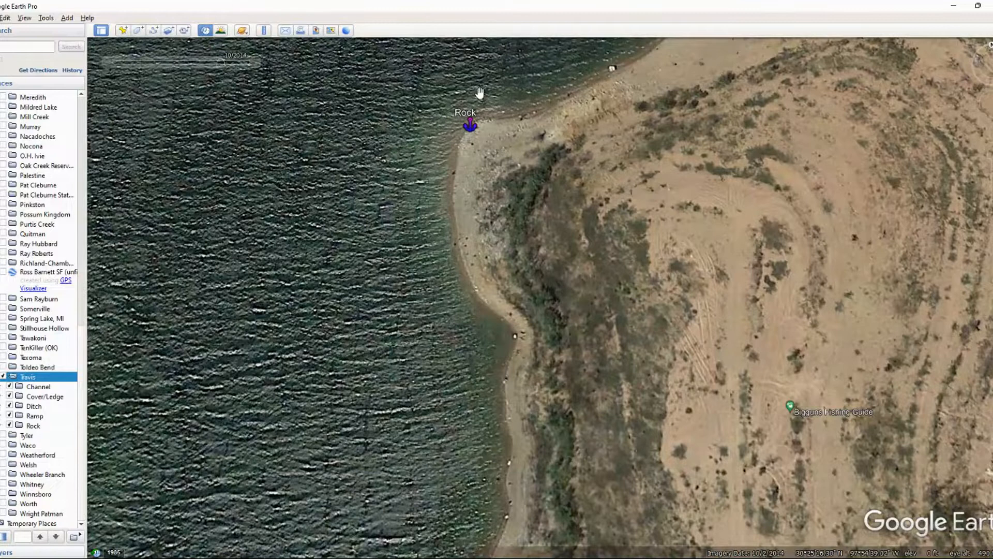
pyautogui.scroll(-5, 498, 300)
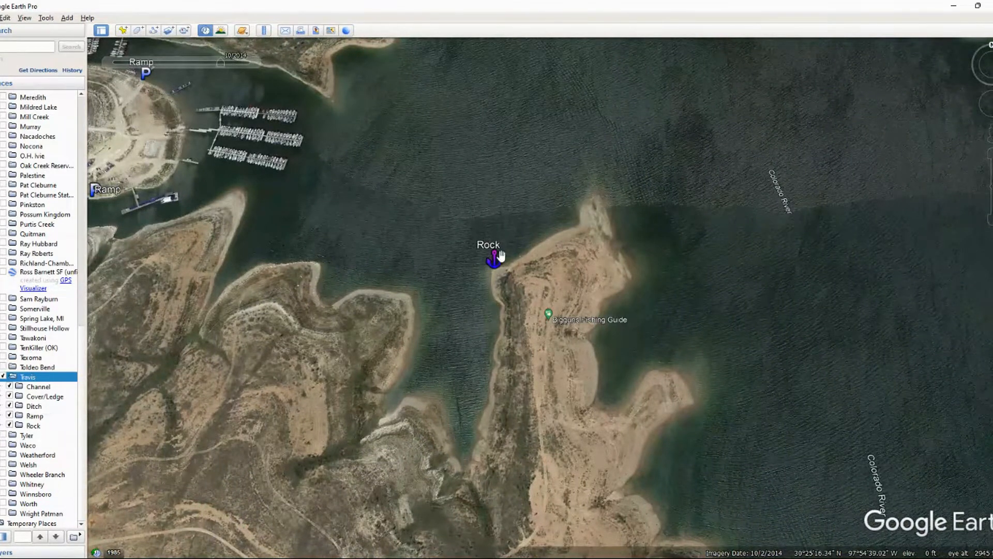
# Survey the points south of Bigguns Fishing Guide and the small offshore humps east of the Stickups cove.
pyautogui.moveTo(670, 384); pyautogui.dragTo(661, 163)
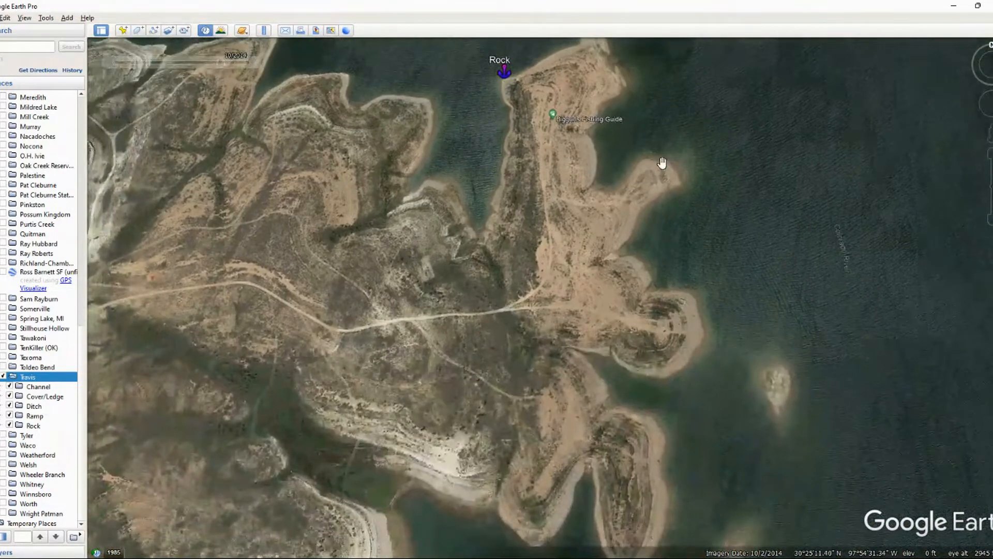
pyautogui.scroll(-5, 719, 346)
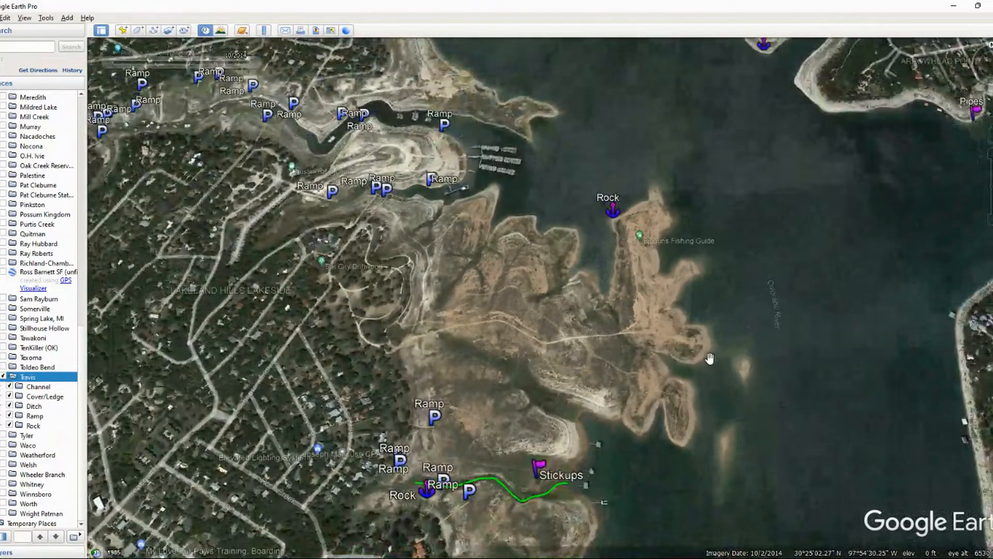
pyautogui.moveTo(677, 401); pyautogui.dragTo(610, 247)
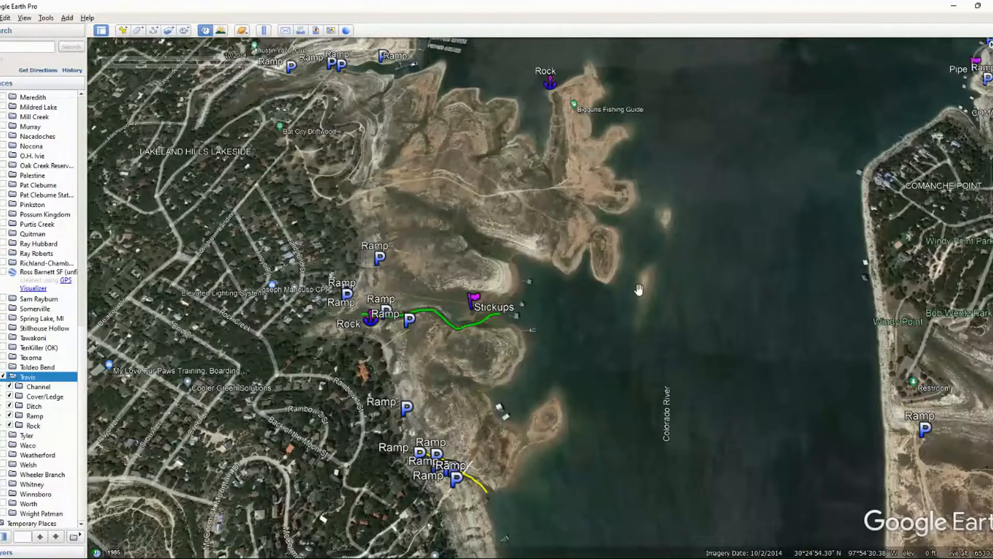
pyautogui.scroll(-6, 638, 282)
pyautogui.scroll(3, 641, 282)
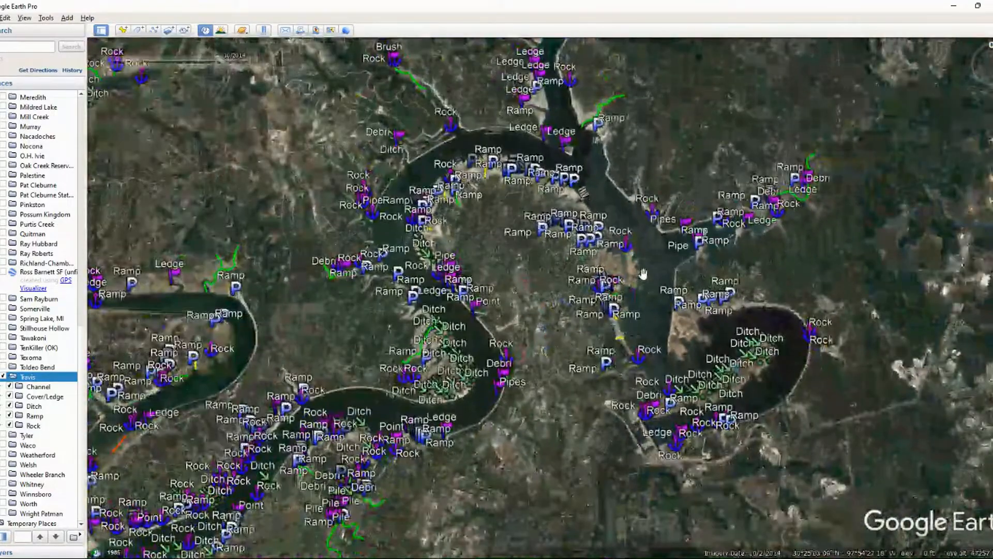
pyautogui.scroll(6, 638, 278)
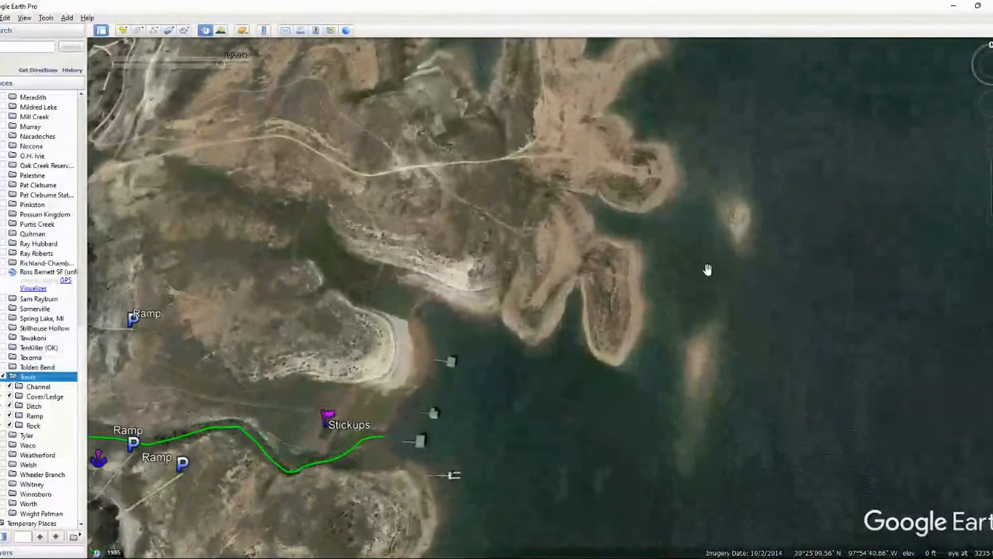
# Inspect the Stickups waypoint and the green ditch line running past it in the cove.
pyautogui.moveTo(366, 243); pyautogui.dragTo(555, 213)
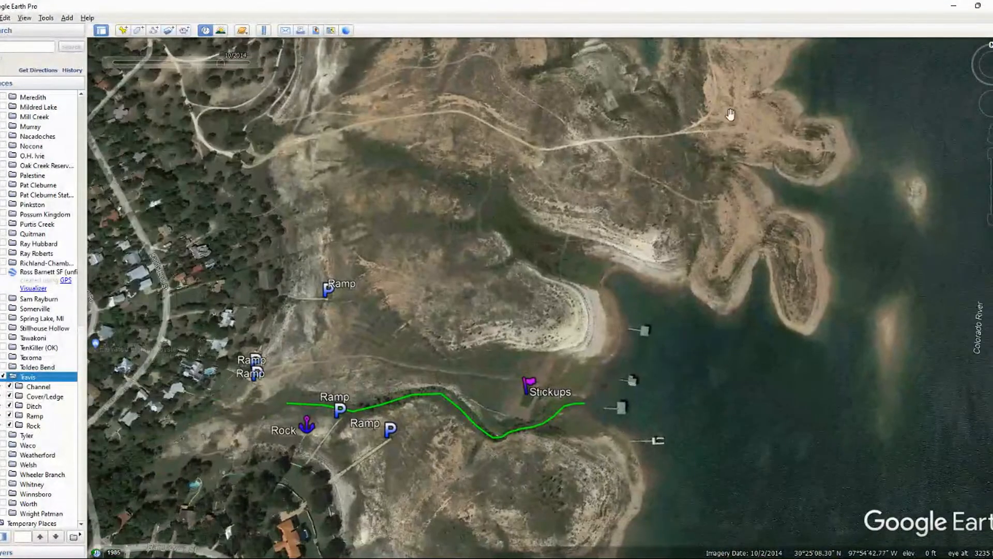
pyautogui.scroll(3, 523, 352)
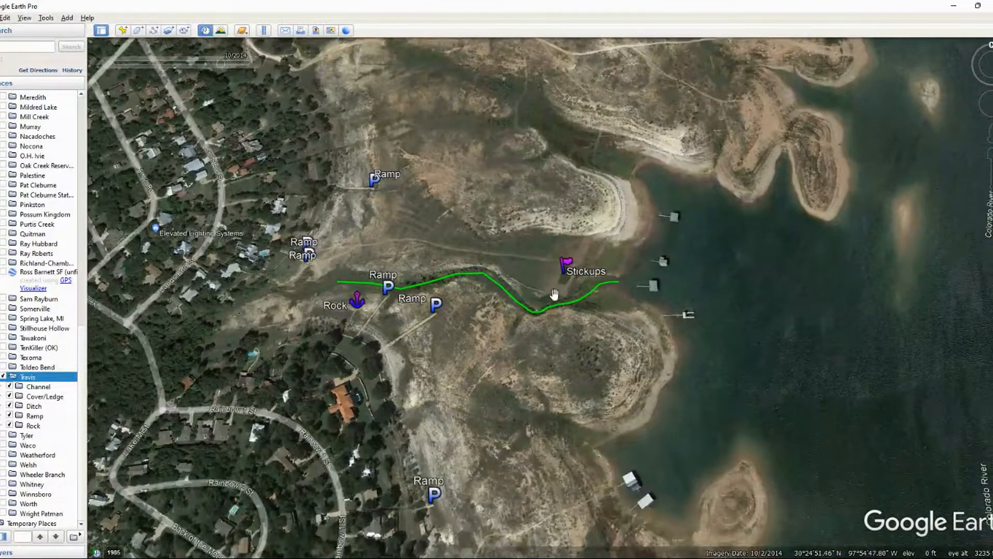
pyautogui.scroll(3, 569, 296)
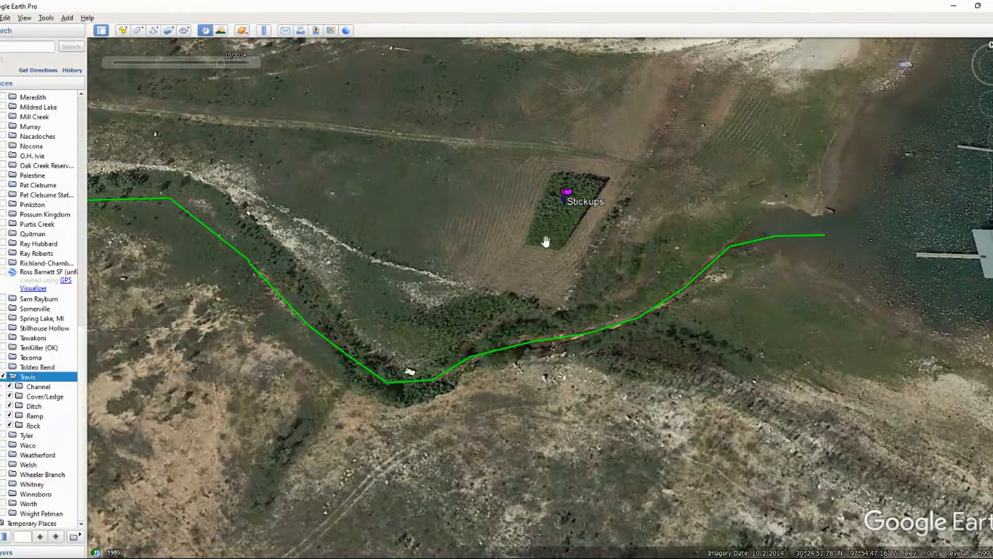
# Switch the historical imagery to 1/2018 to compare the water level around Stickups, and return it to 10/2014.
pyautogui.moveTo(225, 66)
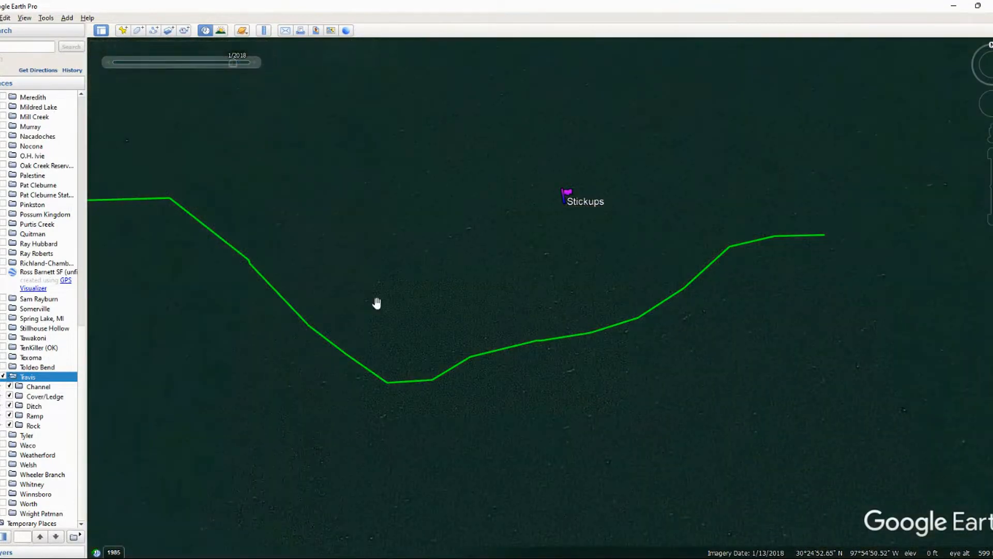
pyautogui.scroll(-5, 511, 384)
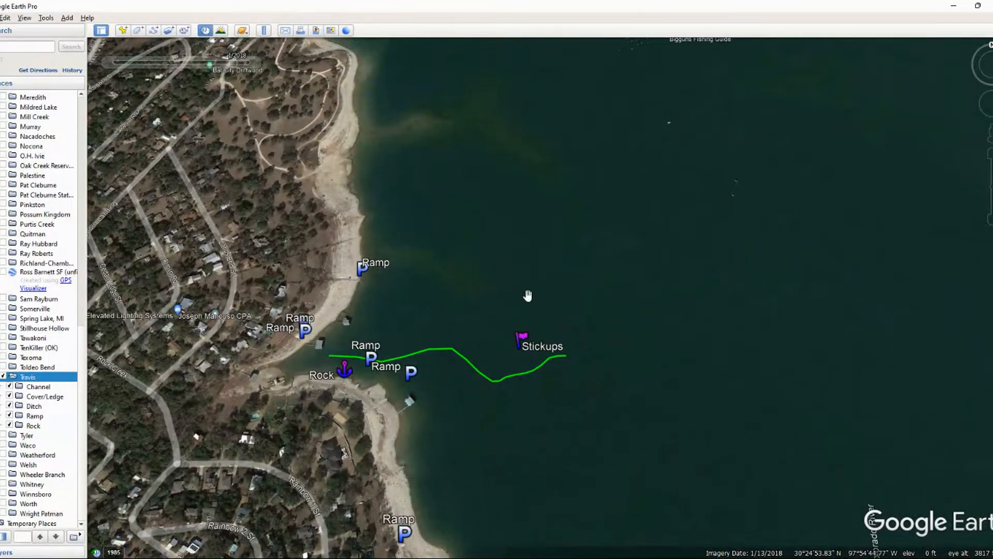
pyautogui.moveTo(114, 66)
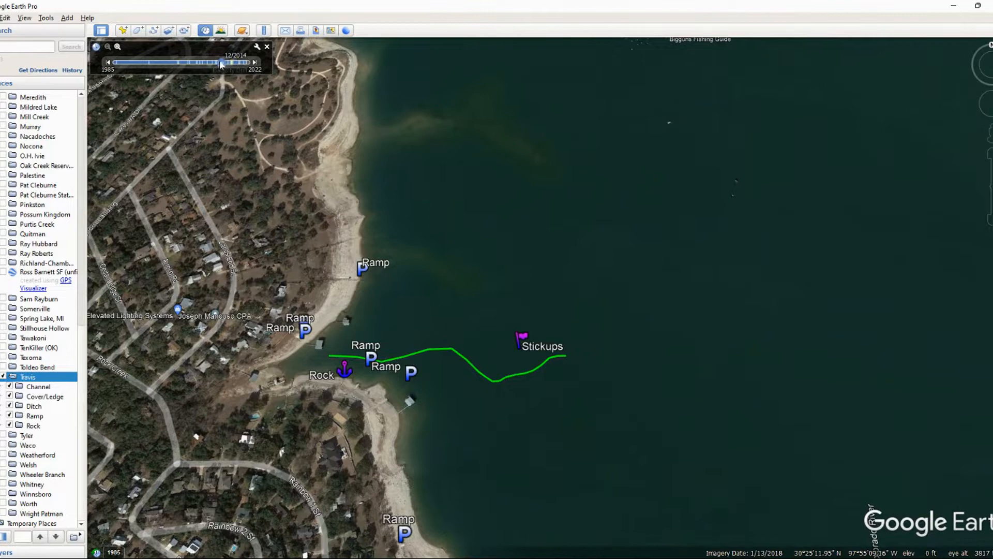
pyautogui.moveTo(221, 64); pyautogui.dragTo(219, 63)
pyautogui.scroll(2, 543, 357)
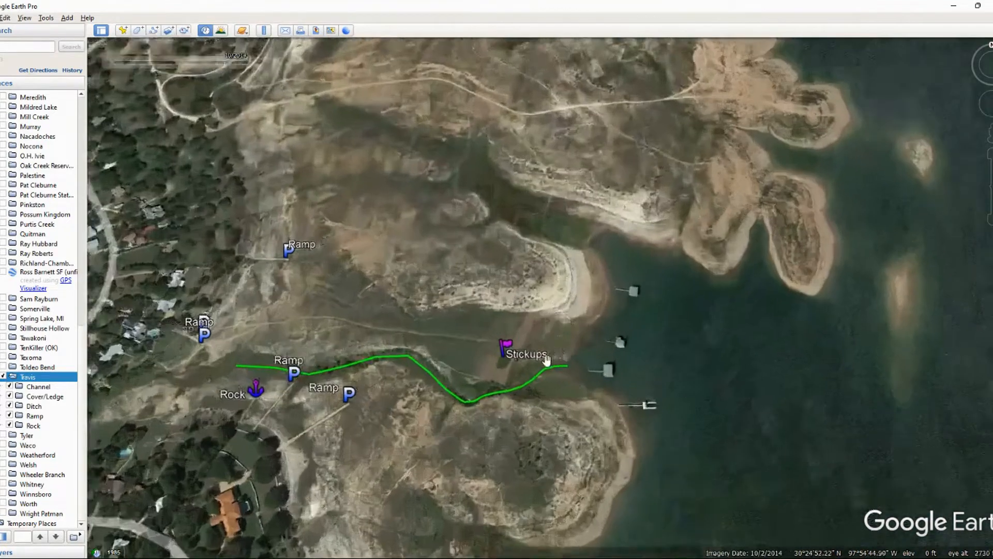
# Examine the brush patch at Stickups and the bends of the green ditch line beside it up close.
pyautogui.scroll(3, 549, 357)
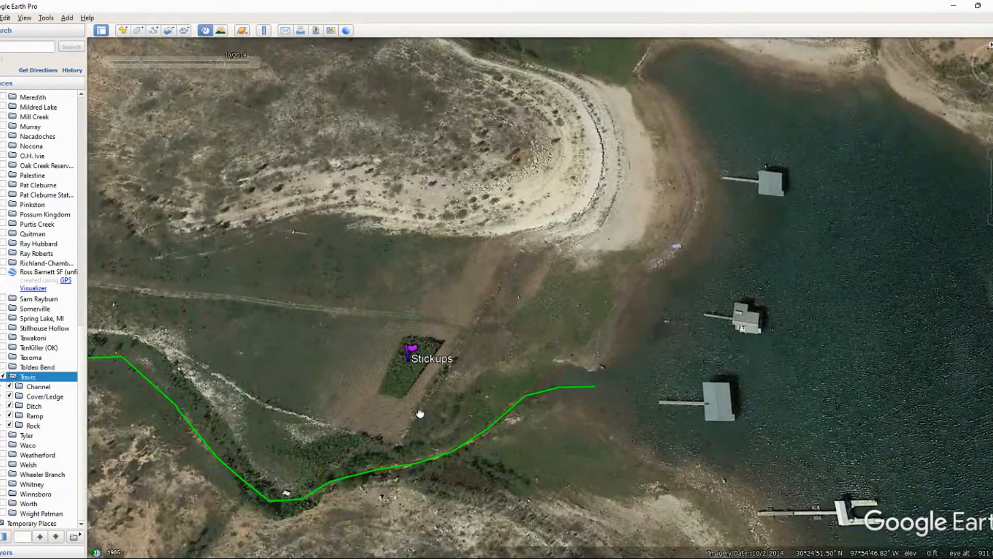
pyautogui.moveTo(420, 414); pyautogui.dragTo(585, 259)
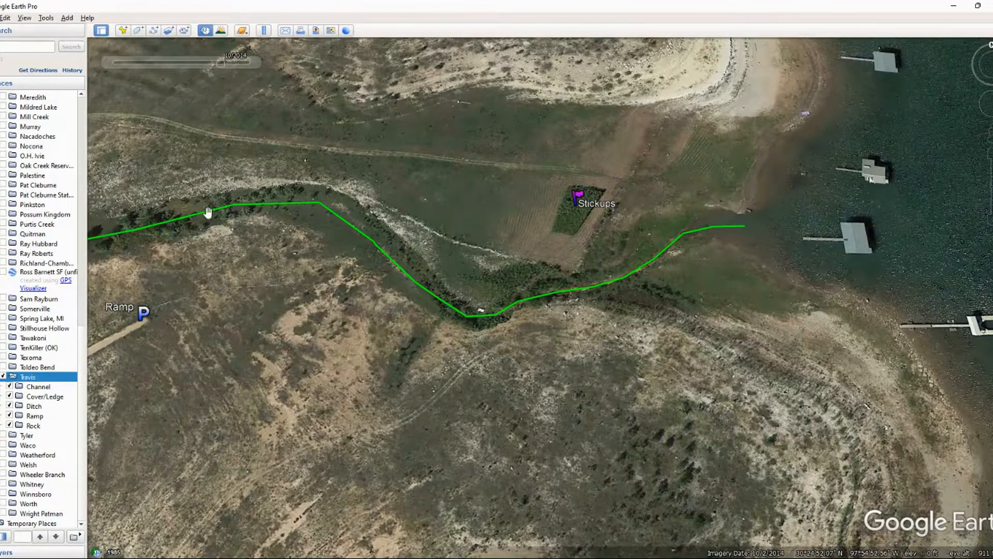
pyautogui.scroll(3, 391, 248)
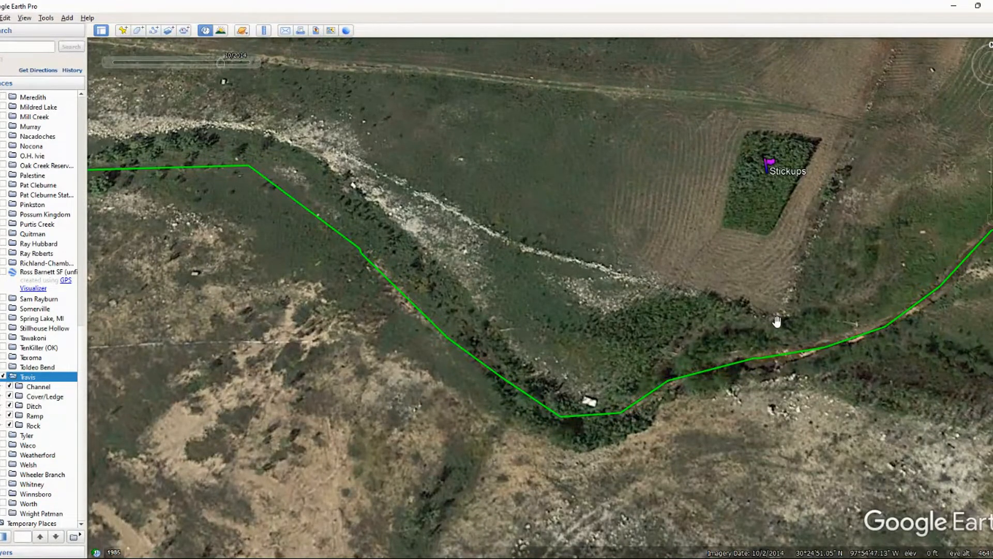
pyautogui.moveTo(871, 99); pyautogui.dragTo(778, 336)
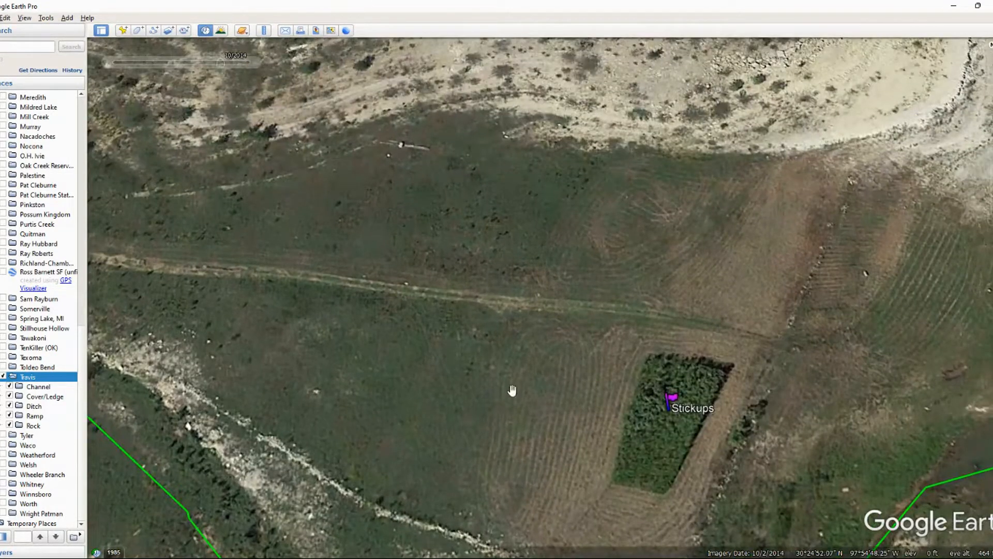
pyautogui.moveTo(857, 439); pyautogui.dragTo(679, 389)
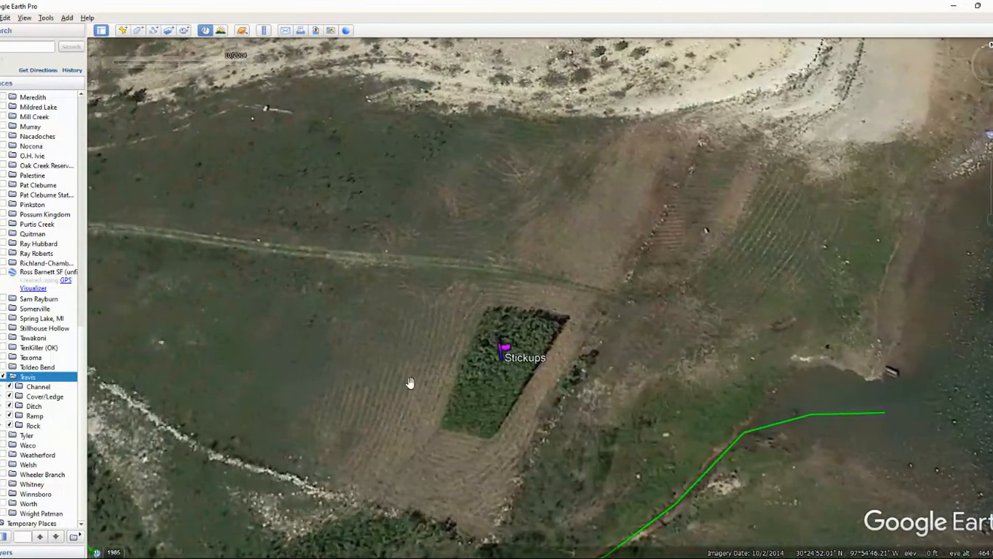
pyautogui.scroll(2, 374, 394)
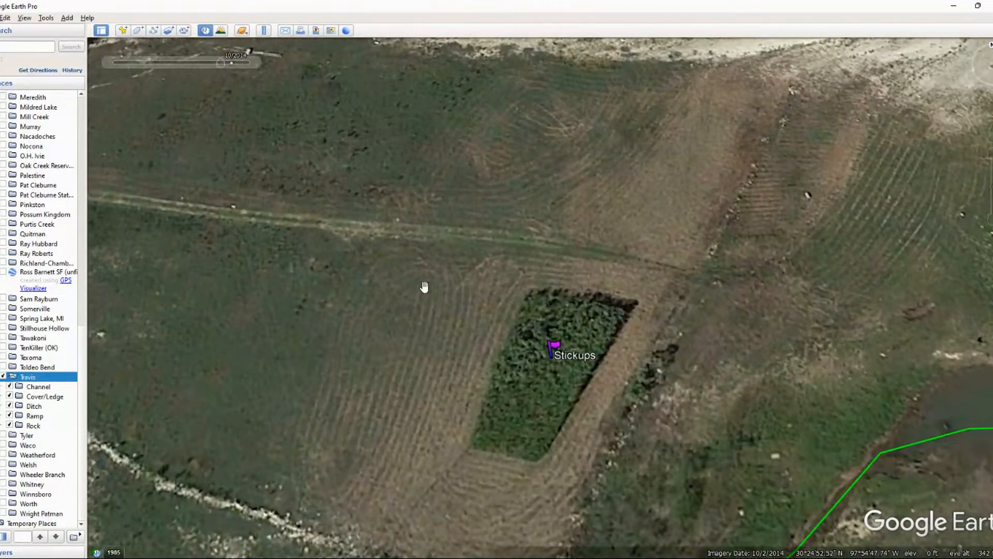
# Trace the green ditch line between the Stickups flat and the Rock and Ramp waypoints at the back of the cove.
pyautogui.scroll(-3, 395, 406)
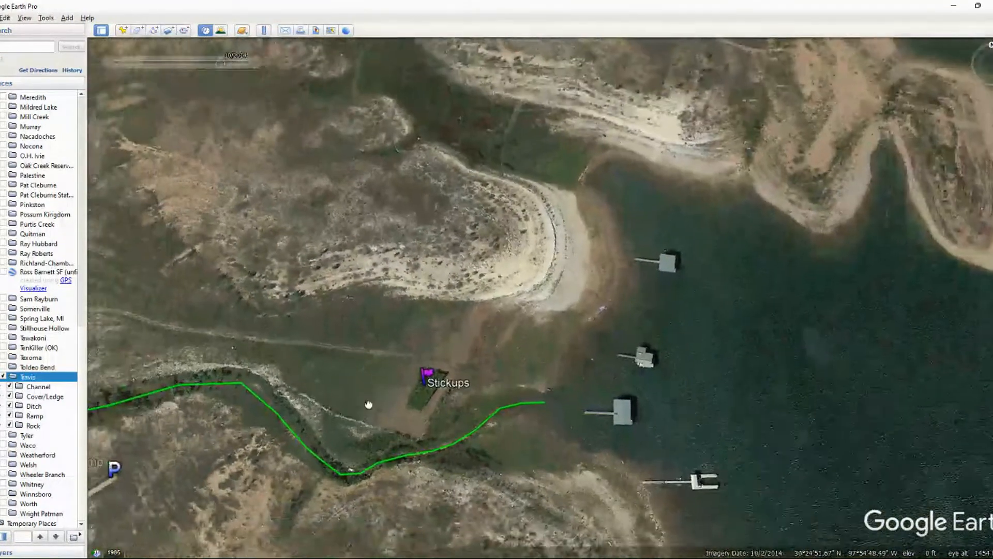
pyautogui.moveTo(368, 403); pyautogui.dragTo(558, 284)
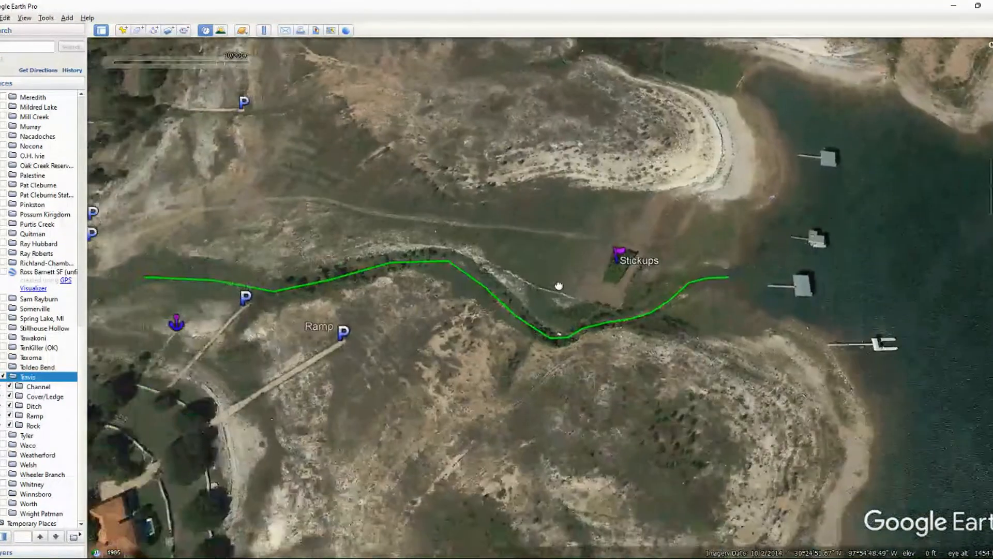
pyautogui.scroll(-2, 377, 348)
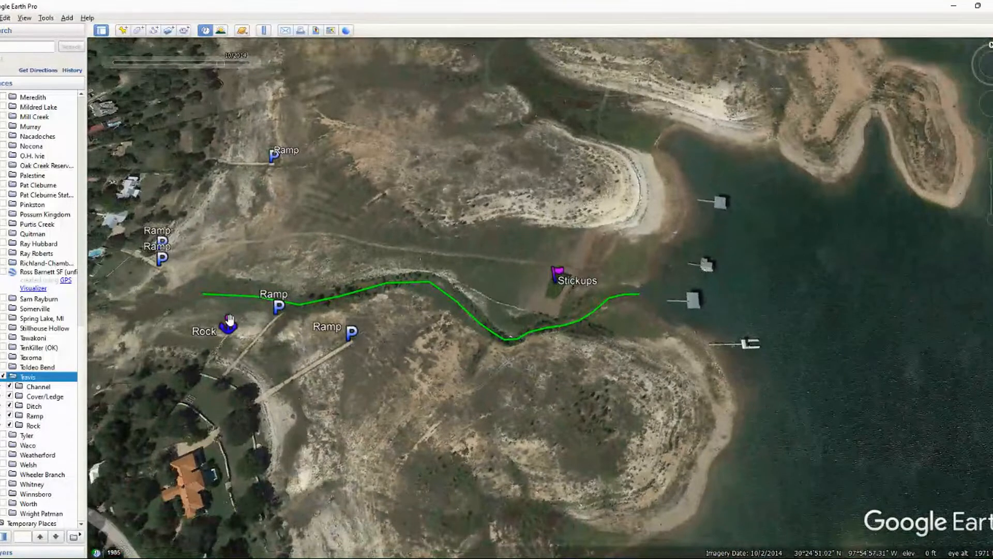
pyautogui.scroll(1, 229, 351)
pyautogui.scroll(2, 228, 350)
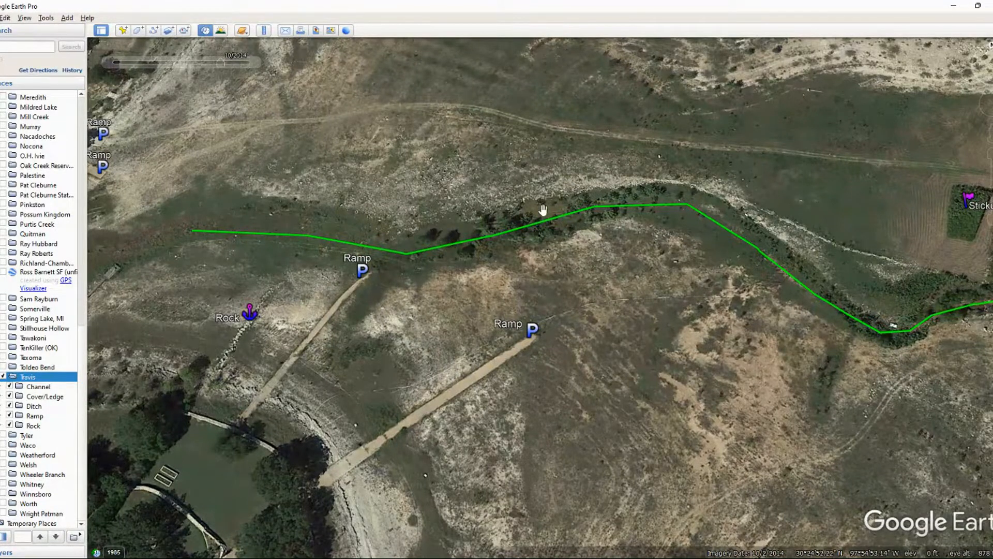
pyautogui.moveTo(652, 190); pyautogui.dragTo(226, 223)
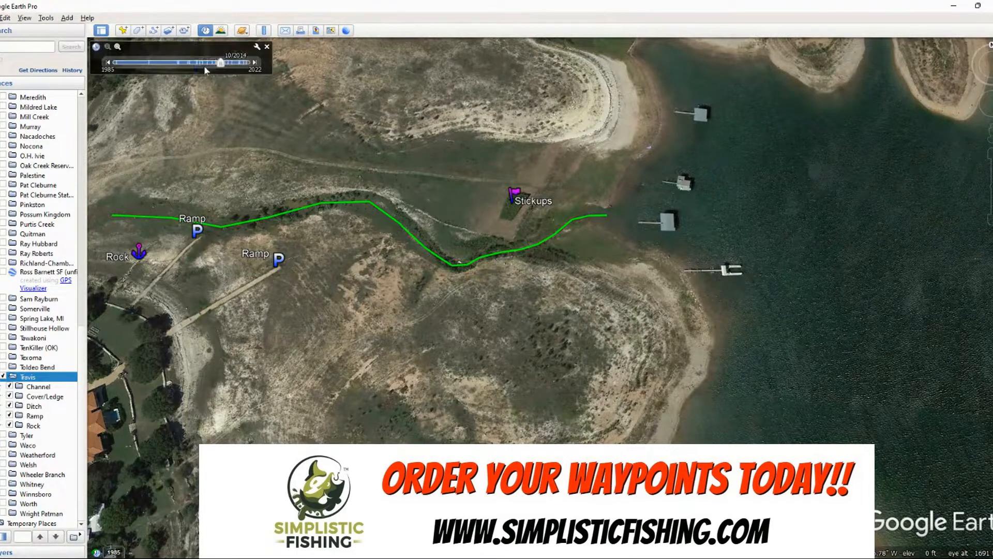
# Advance the historical imagery to 1/2018 and examine the ramps, dock and green ditch line at the higher water level.
pyautogui.click(253, 63)
pyautogui.click(254, 64)
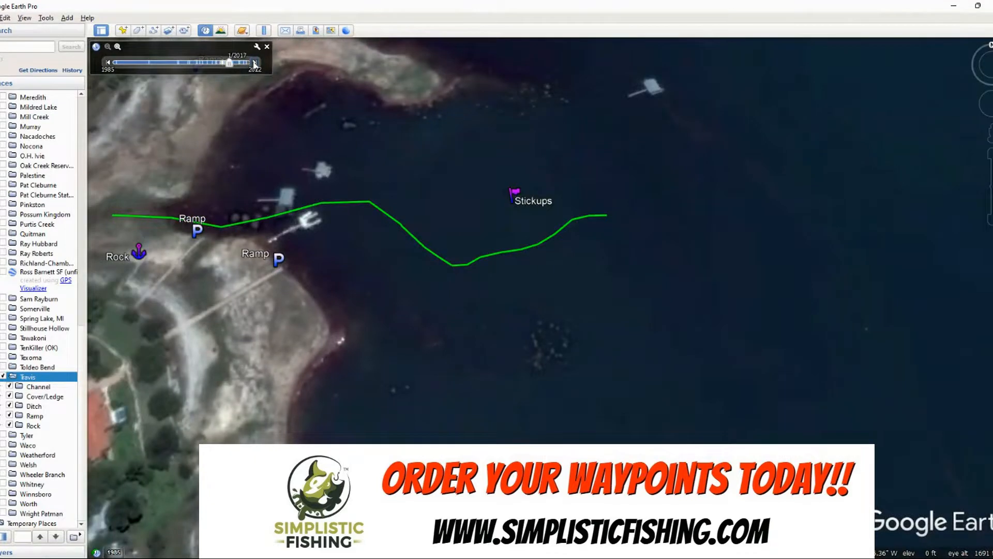
pyautogui.click(253, 63)
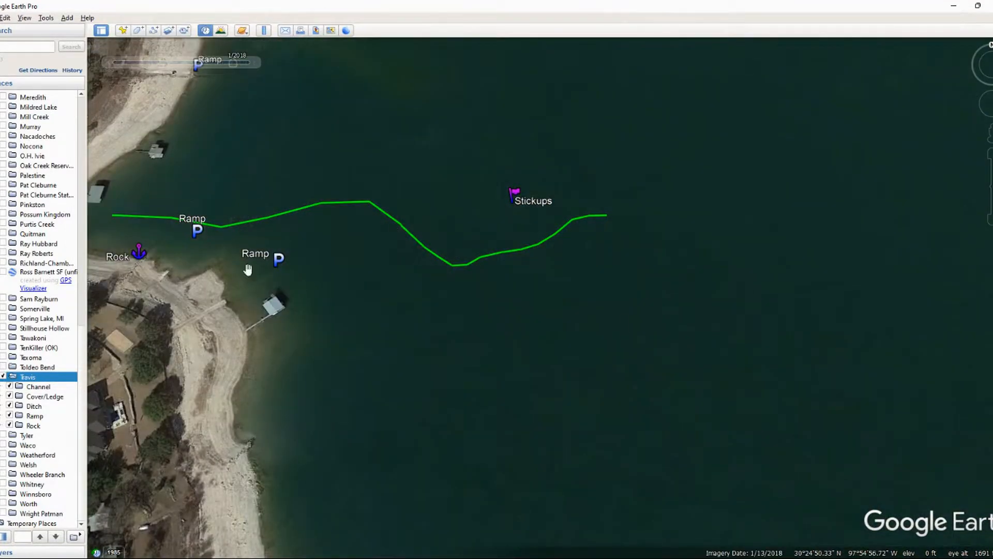
pyautogui.doubleClick(253, 243)
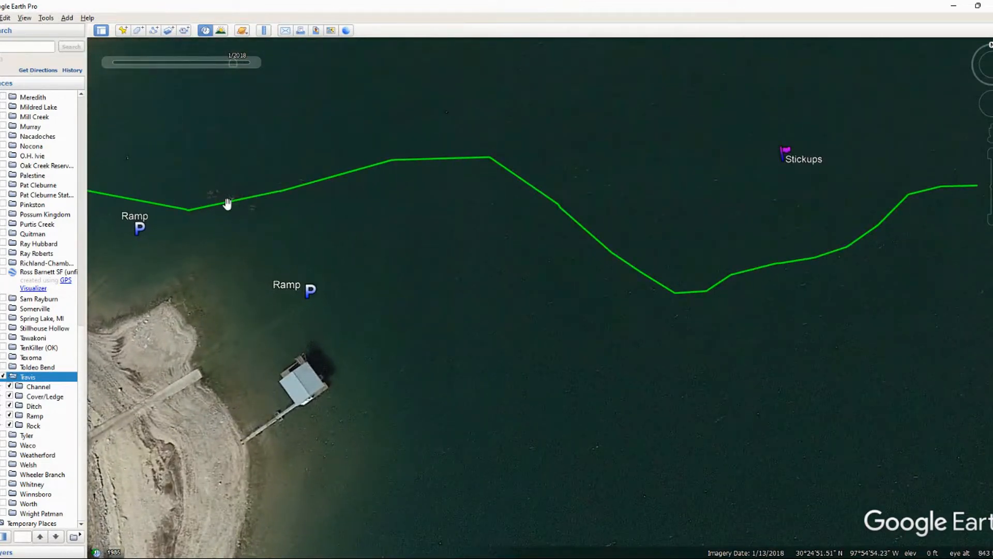
pyautogui.scroll(-3, 560, 333)
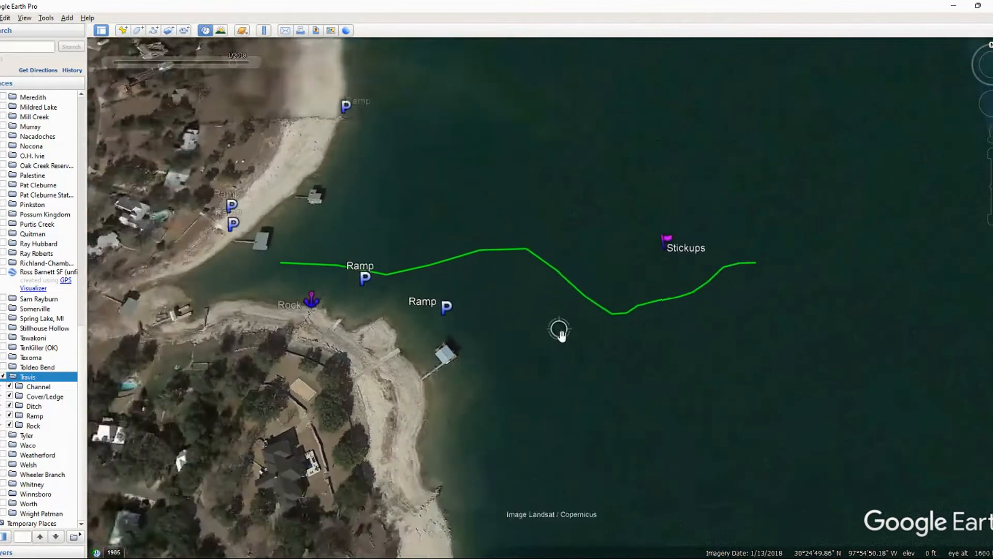
pyautogui.moveTo(108, 64)
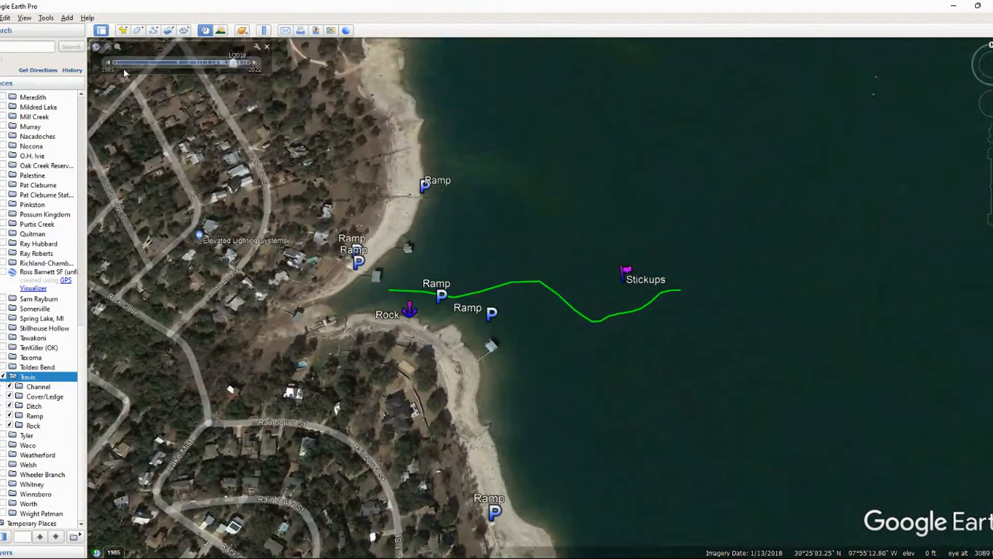
# Return the historical imagery over the Ramp, Rock and Stickups waypoints to the low-water date 10/2014.
pyautogui.click(108, 63)
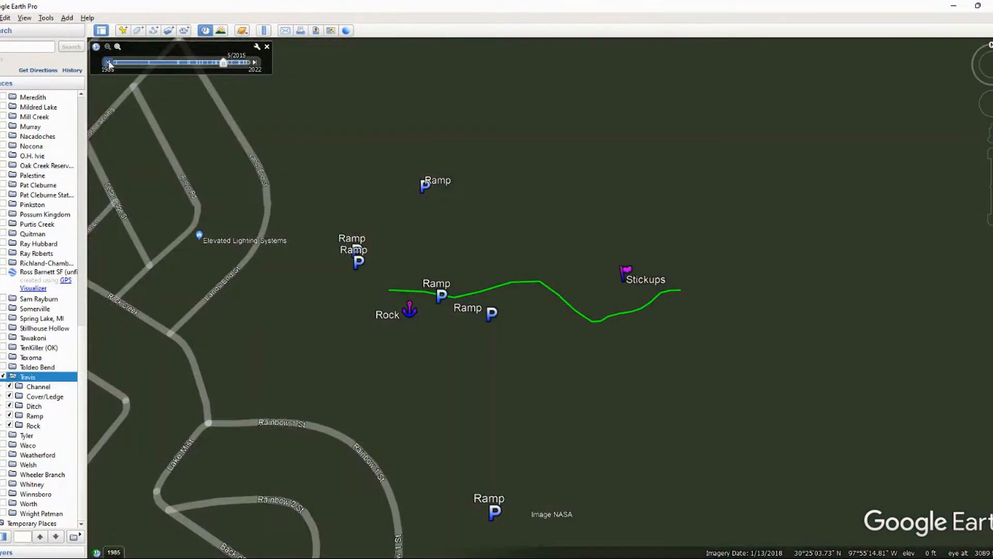
pyautogui.click(108, 63)
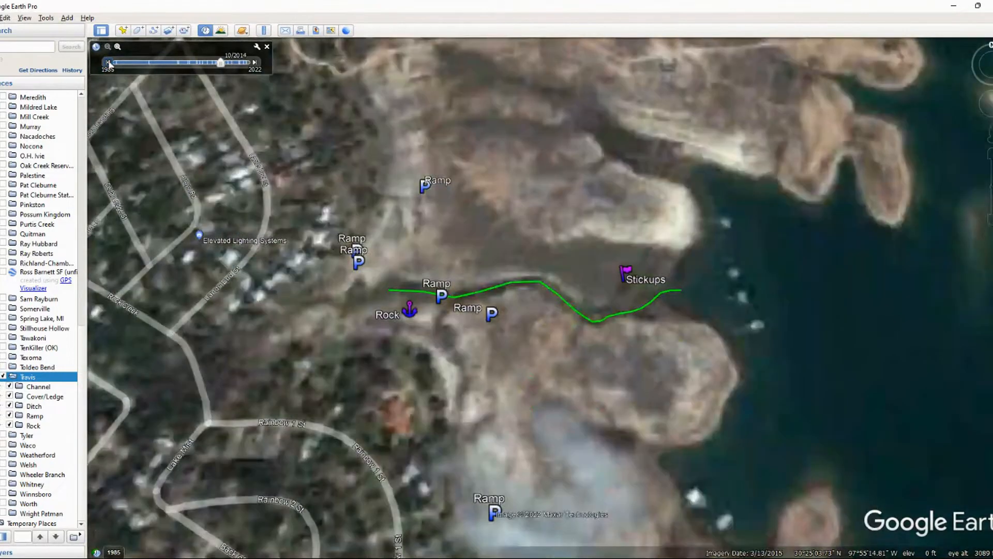
pyautogui.click(109, 62)
# Examine the yellow ditch line on the bank south of the ramp cluster up close.
pyautogui.moveTo(811, 407); pyautogui.dragTo(592, 50)
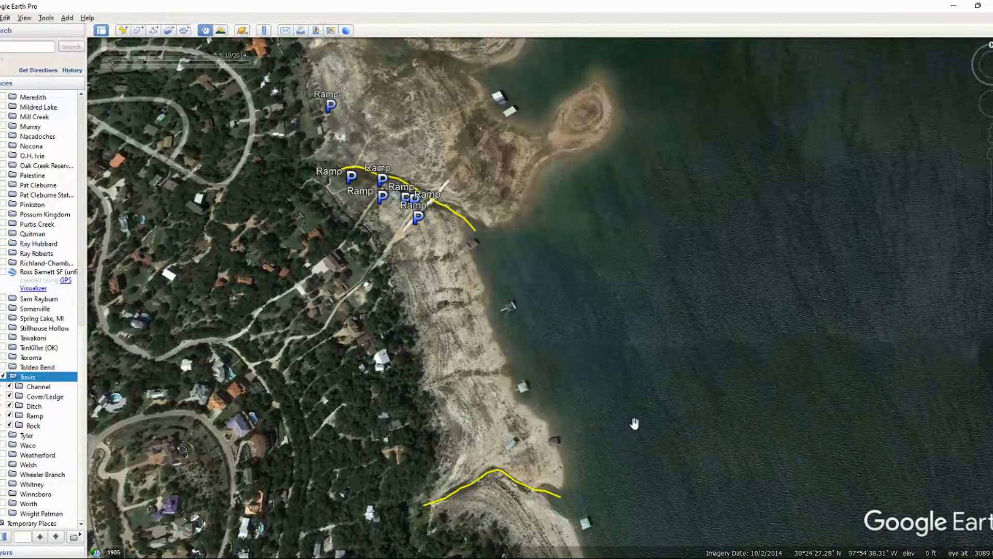
pyautogui.moveTo(634, 423); pyautogui.dragTo(613, 188)
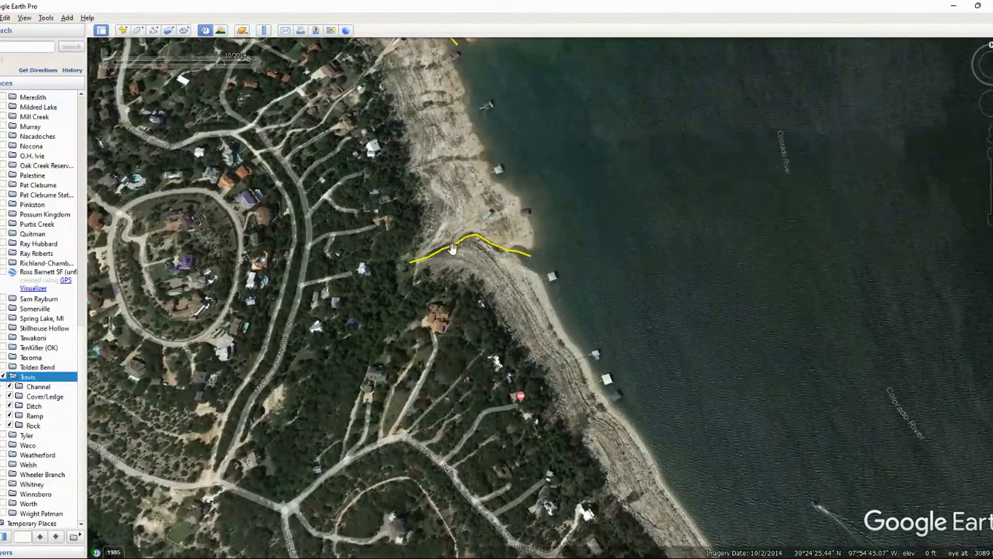
pyautogui.scroll(3, 465, 251)
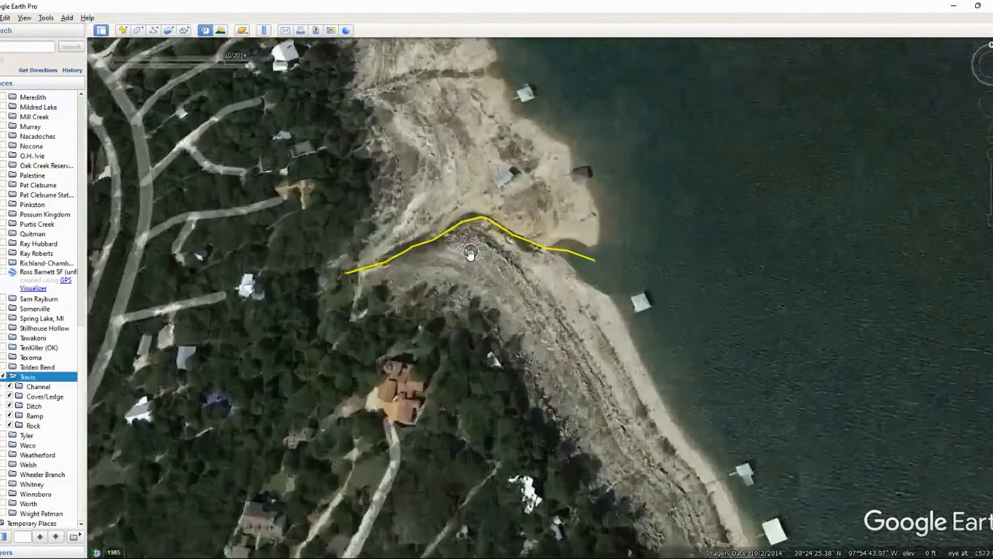
pyautogui.scroll(2, 470, 252)
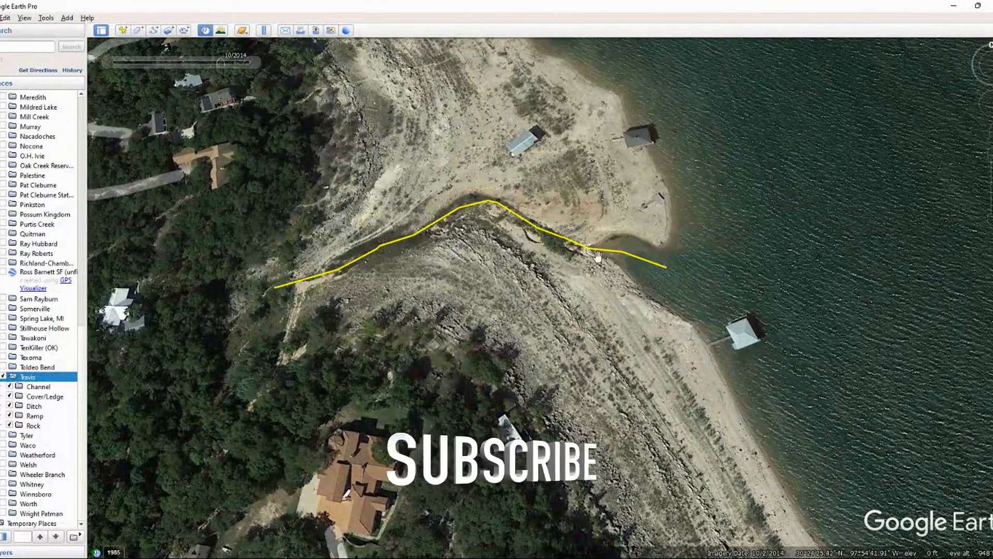
# Examine the Rock waypoint at the mouth of the Silent Ridge cove and locate the two ramps at its back.
pyautogui.scroll(-5, 706, 341)
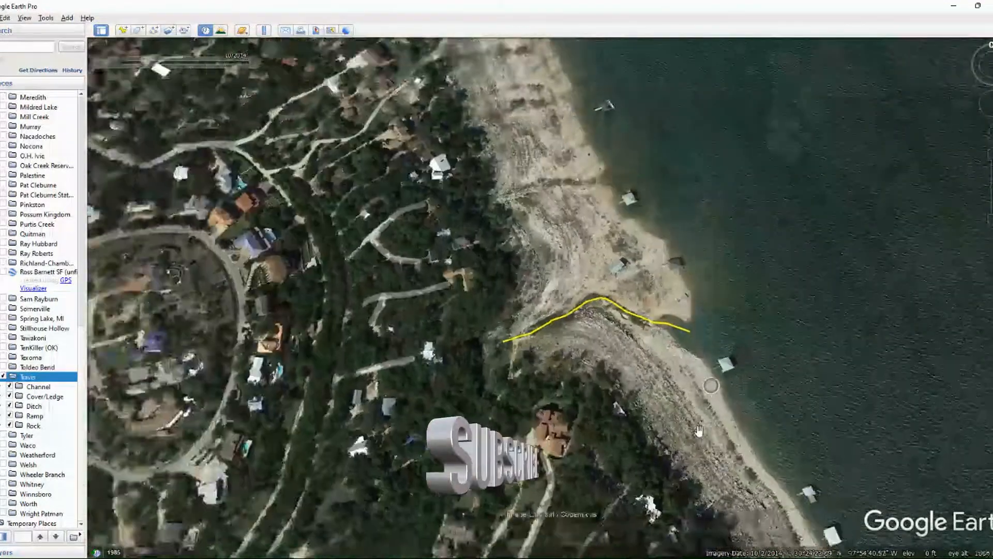
pyautogui.scroll(-5, 696, 436)
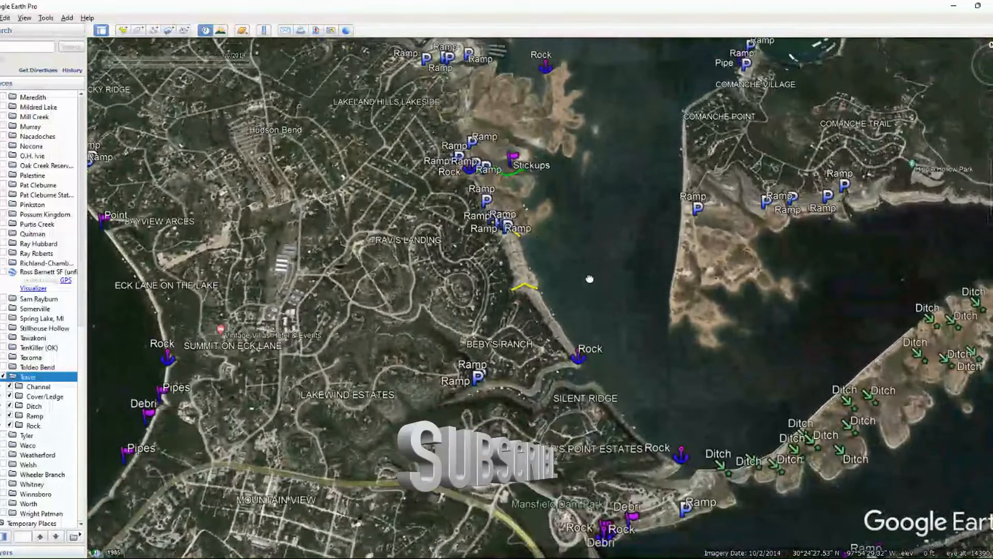
pyautogui.moveTo(589, 279); pyautogui.dragTo(591, 295)
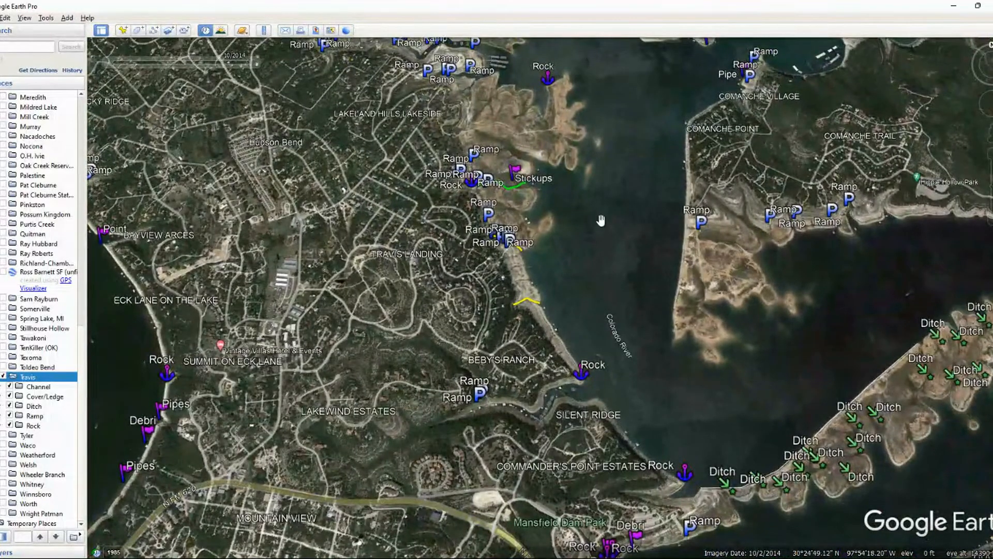
pyautogui.scroll(4, 525, 318)
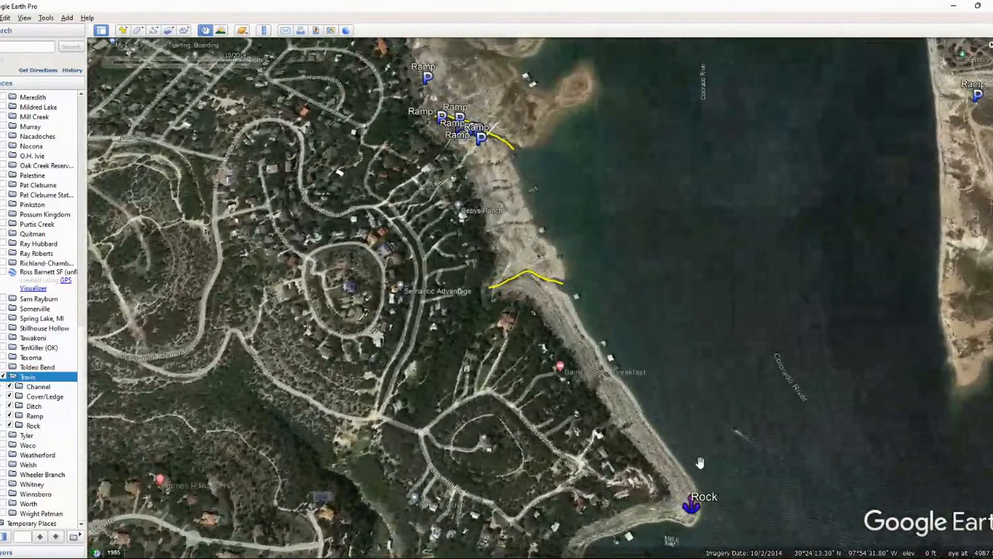
pyautogui.moveTo(556, 301); pyautogui.dragTo(521, 208)
pyautogui.scroll(4, 518, 266)
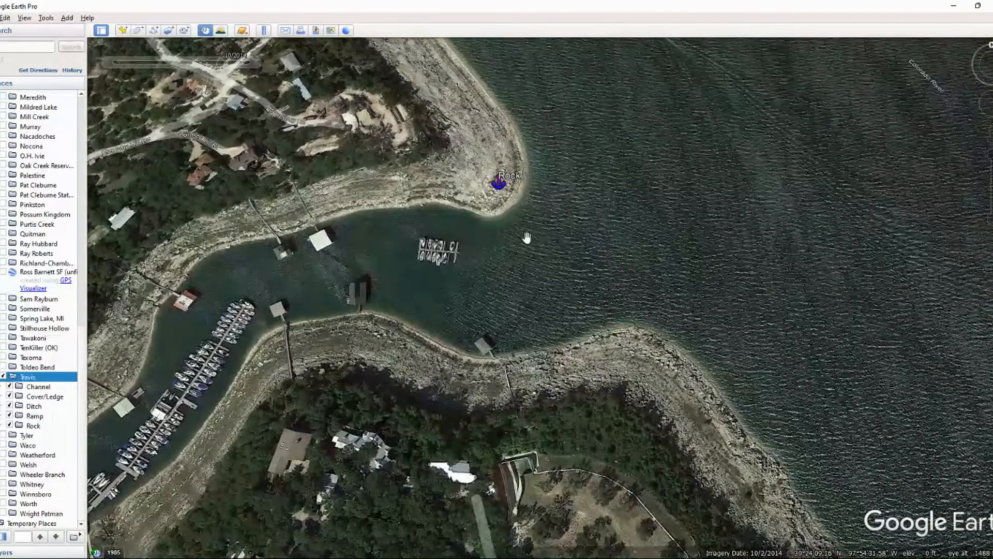
pyautogui.scroll(-4, 527, 237)
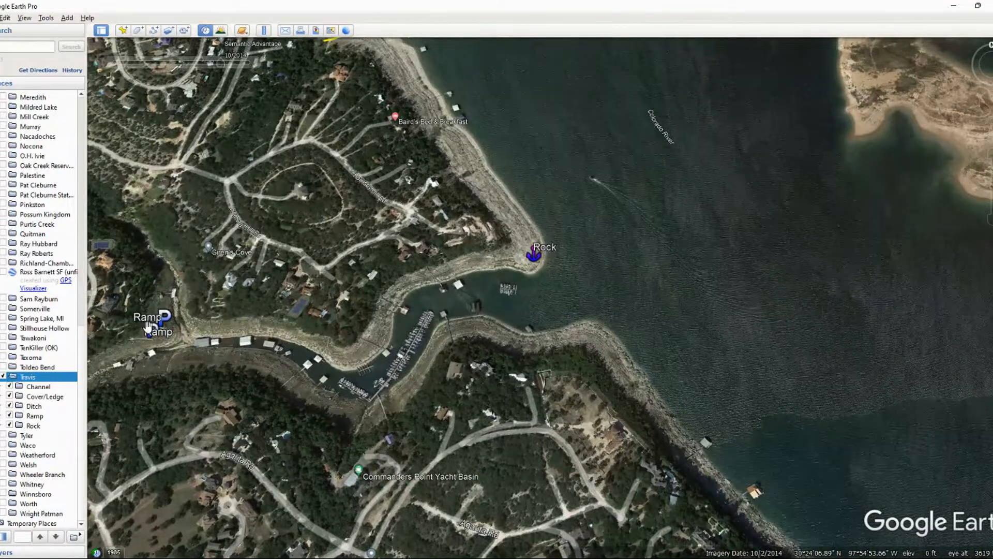
# Examine the Rock waypoint on the point beside Mansfield Dam Park and the narrow pocket behind it.
pyautogui.scroll(-4, 264, 377)
pyautogui.scroll(-1, 460, 414)
pyautogui.moveTo(460, 414); pyautogui.dragTo(285, 330)
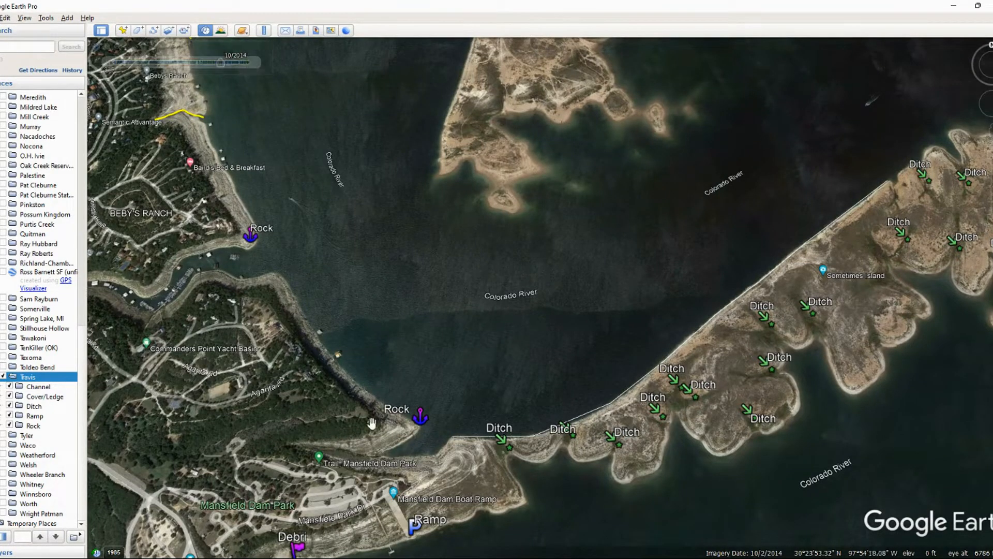
pyautogui.scroll(3, 418, 448)
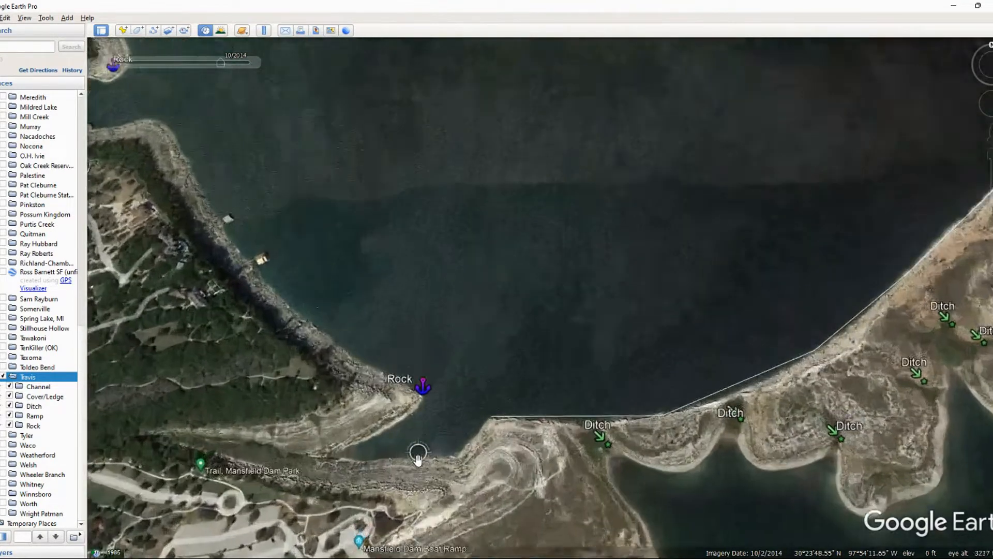
pyautogui.scroll(-1, 440, 386)
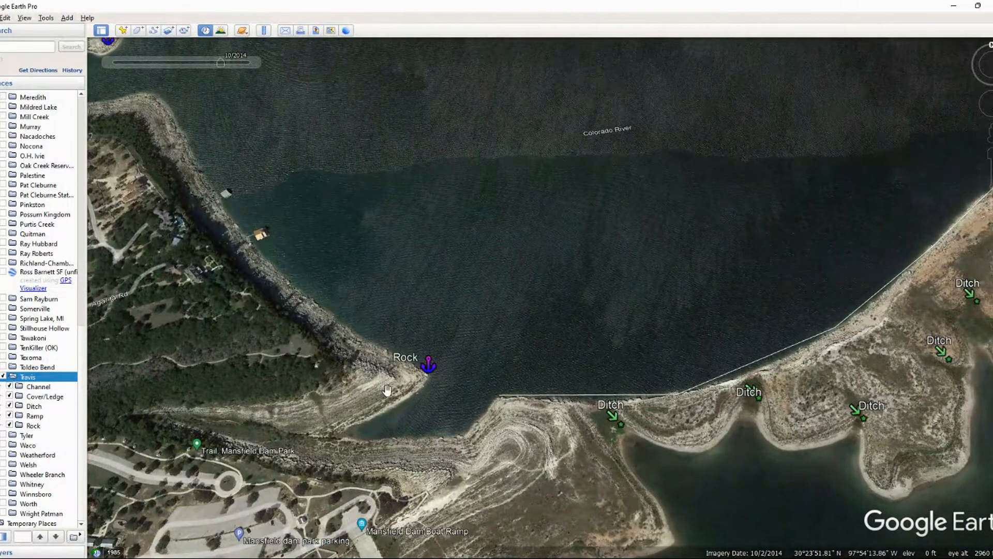
# Frame the Sometimes Island peninsula with its Ditch waypoints and advance the historical imagery to 2/2016.
pyautogui.scroll(-4, 393, 403)
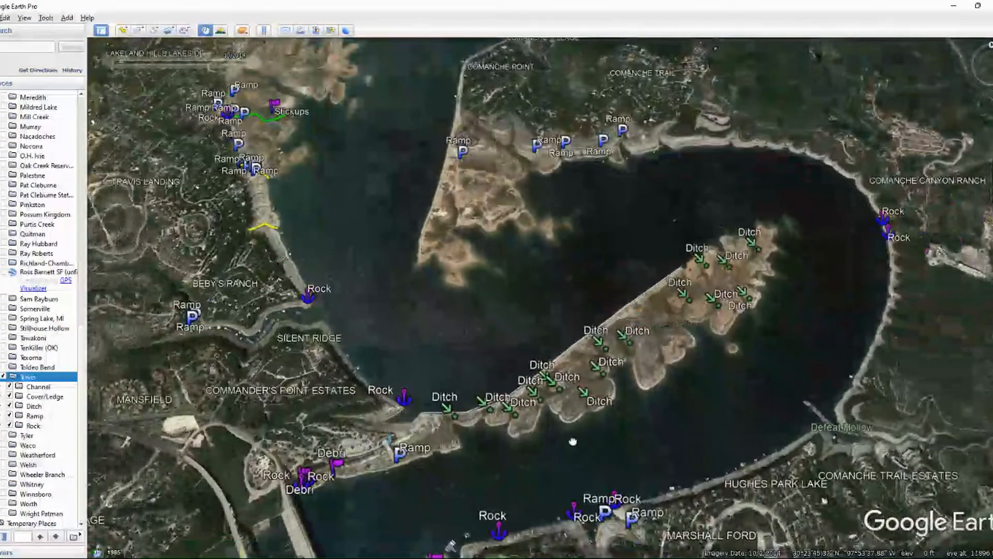
pyautogui.moveTo(590, 442); pyautogui.dragTo(421, 402)
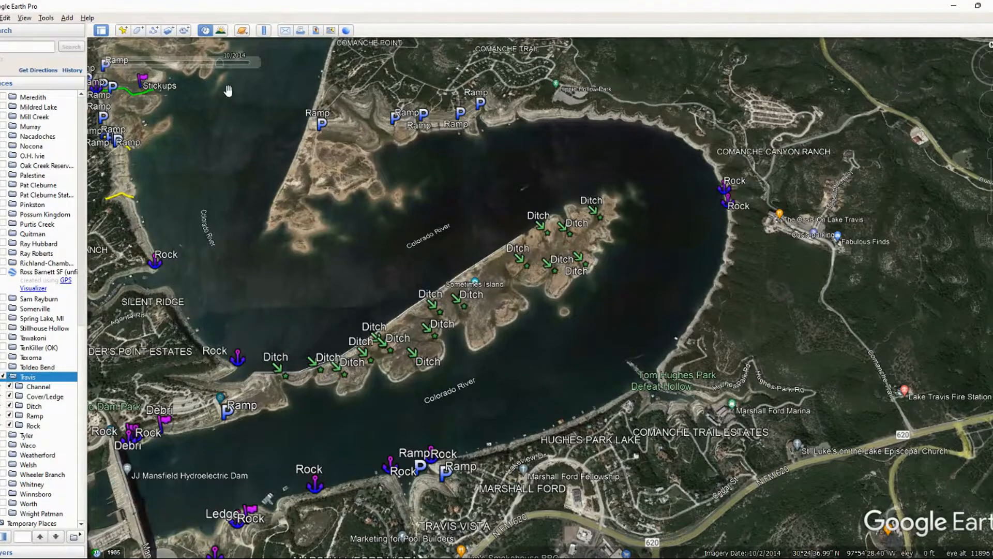
pyautogui.click(256, 63)
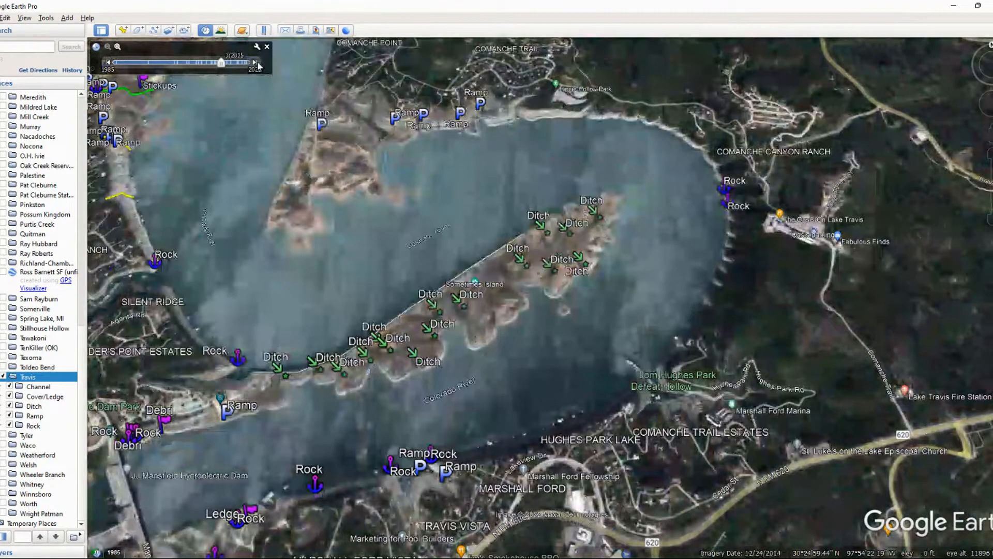
pyautogui.click(255, 63)
pyautogui.click(256, 62)
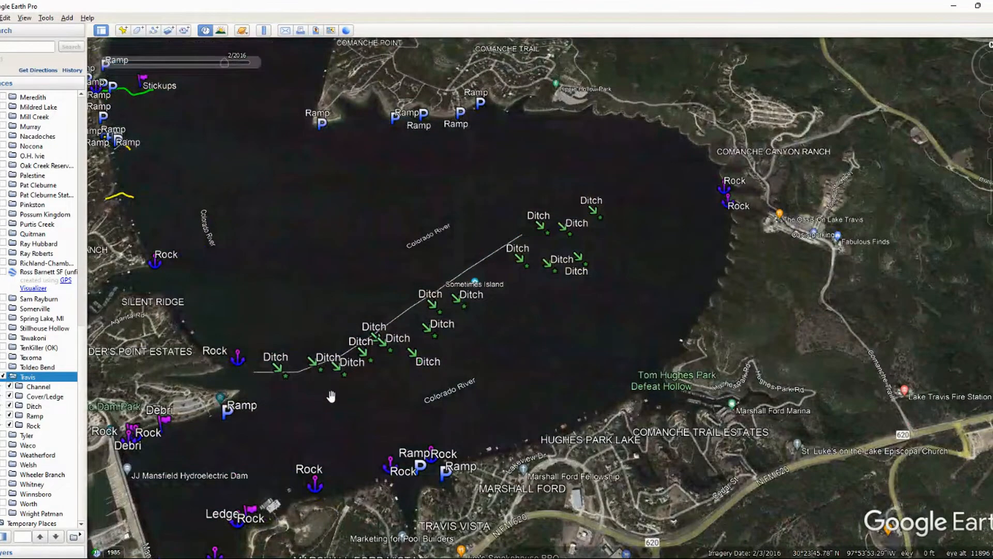
# Compare the water level over the ditches around Sometimes Island in the 1/2018 and 7/2022 historical imagery.
pyautogui.scroll(-3, 329, 393)
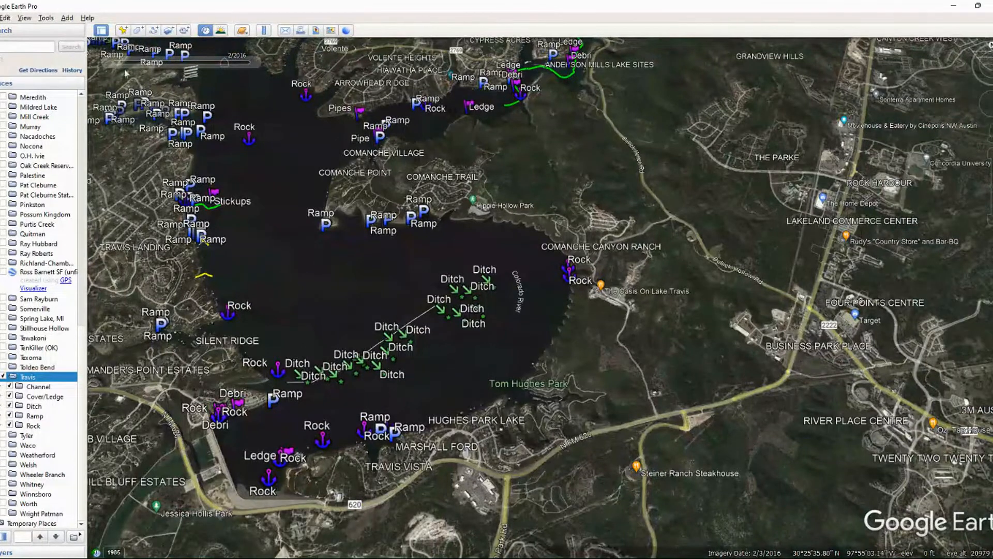
pyautogui.moveTo(107, 65)
pyautogui.click(256, 63)
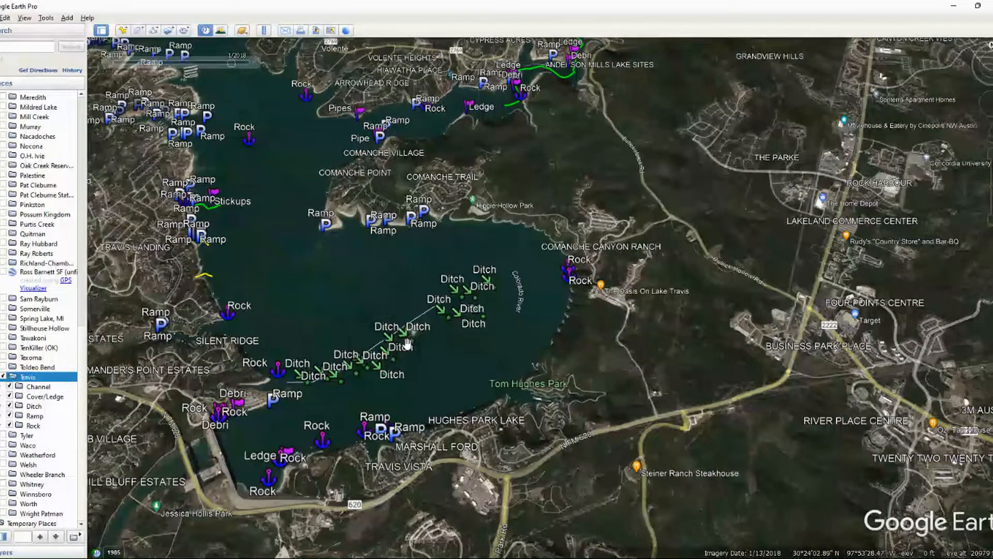
pyautogui.scroll(3, 412, 356)
pyautogui.scroll(2, 412, 356)
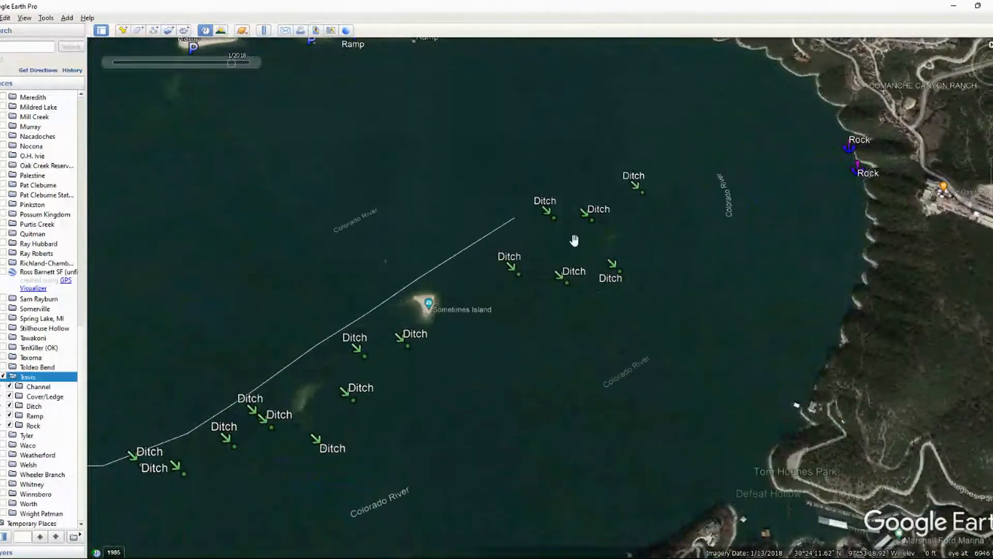
pyautogui.moveTo(232, 64); pyautogui.dragTo(250, 63)
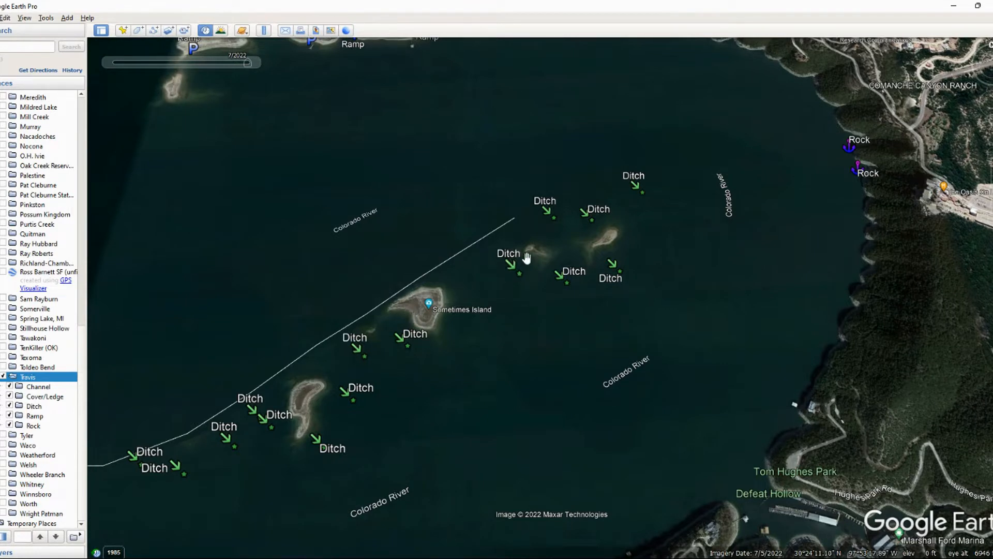
# Set the historical imagery back to 12/2014 and view the exposed peninsula from Sometimes Island to Mansfield Dam.
pyautogui.moveTo(107, 63)
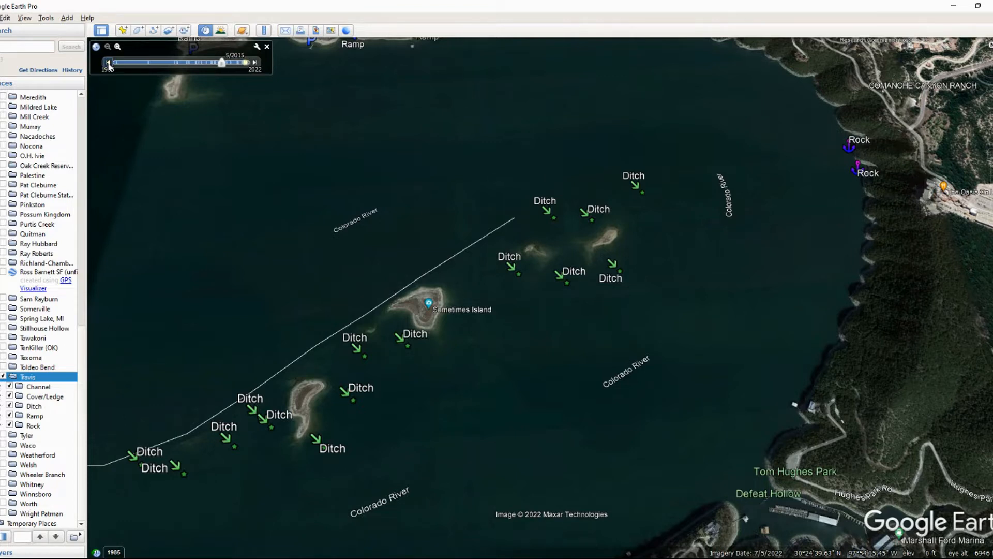
pyautogui.click(108, 63)
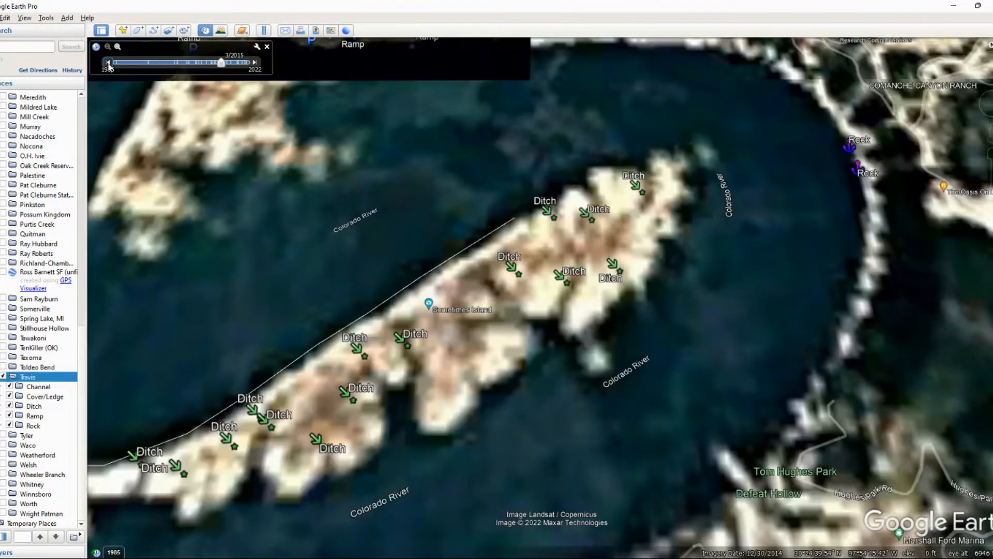
pyautogui.click(109, 62)
pyautogui.scroll(-1, 333, 438)
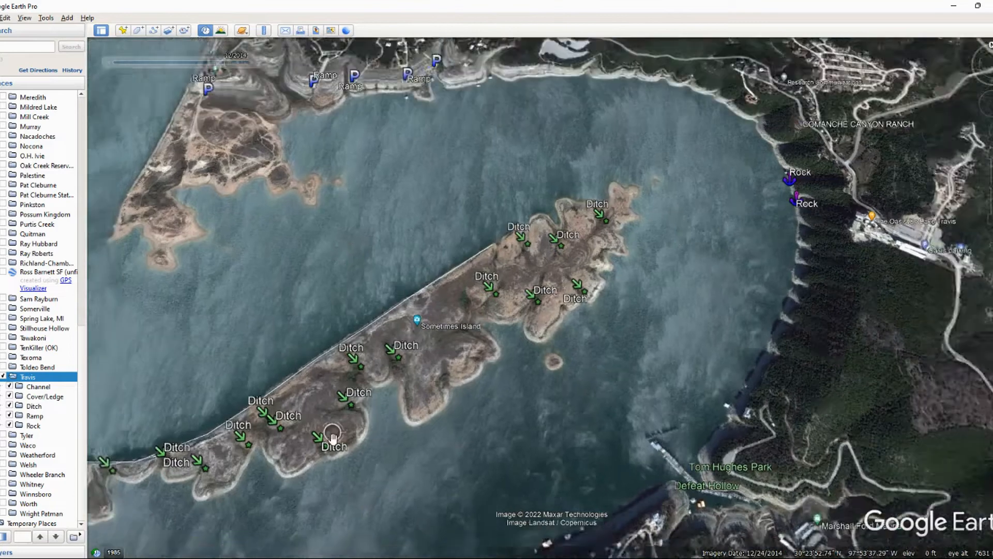
pyautogui.scroll(-2, 333, 438)
pyautogui.moveTo(333, 438); pyautogui.dragTo(471, 362)
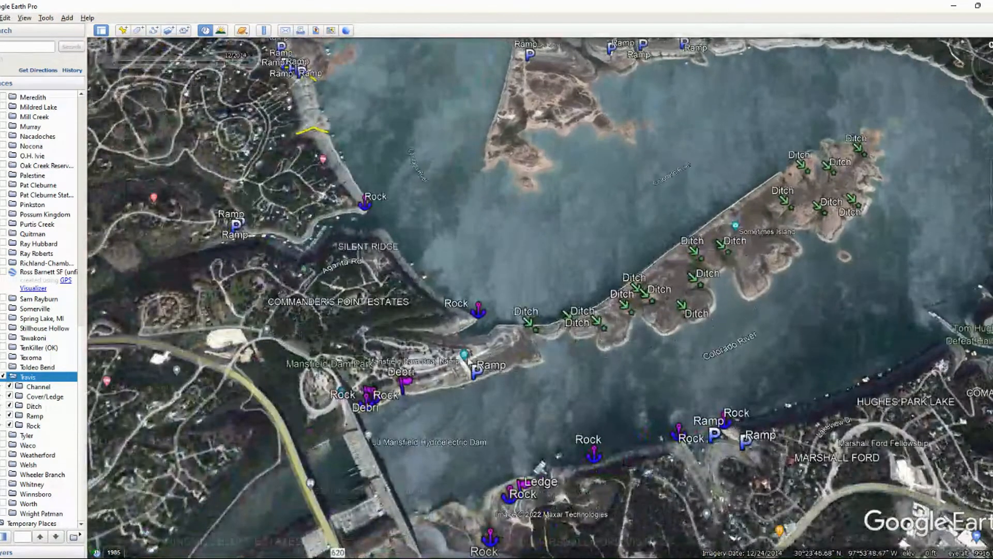
# Inspect the ground around the Mansfield Dam boat ramp and survey the waypoints across the surrounding lower lake.
pyautogui.scroll(5, 469, 360)
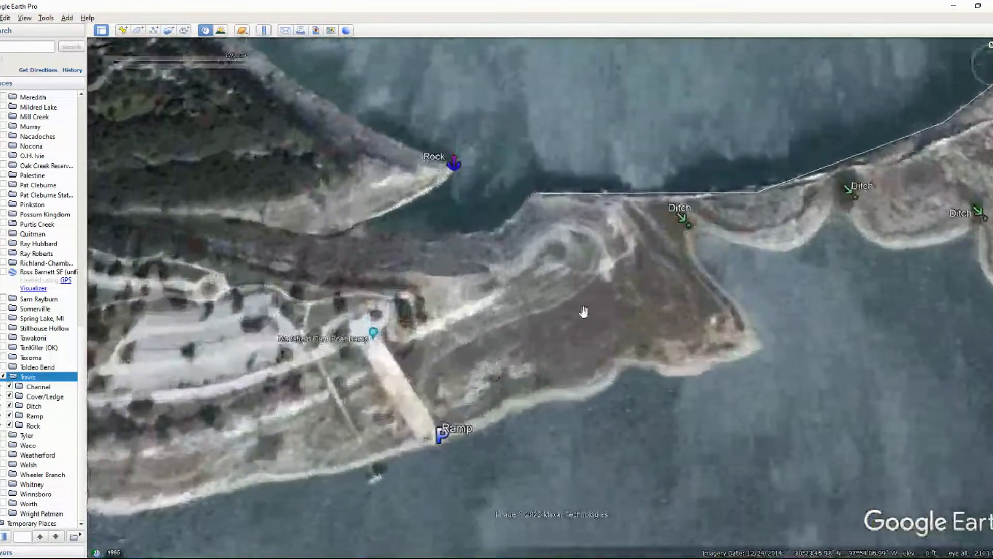
pyautogui.scroll(-5, 588, 337)
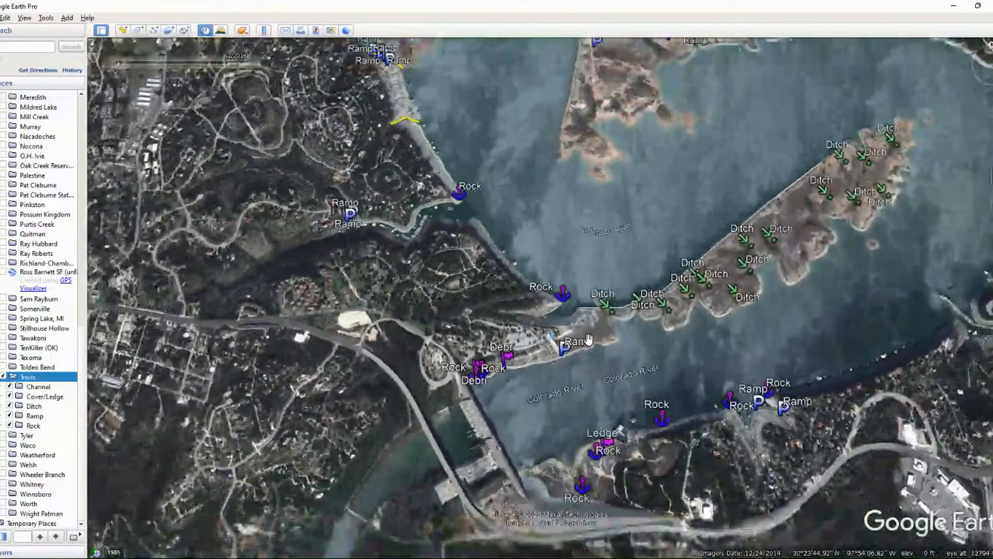
pyautogui.scroll(-3, 587, 339)
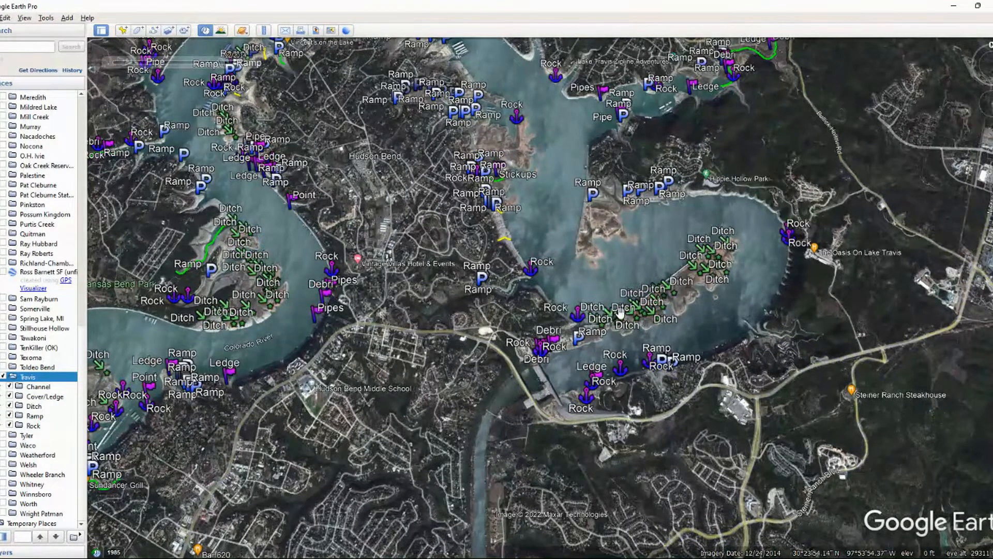
pyautogui.scroll(-3, 592, 326)
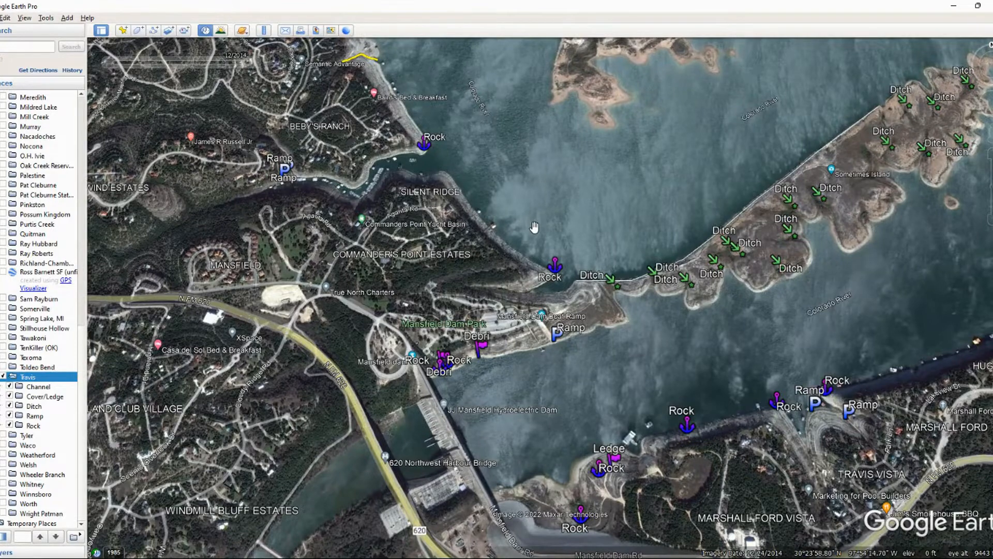
# Examine the Ditch waypoints between Mansfield Dam Park and Sometimes Island up close, switching the historical imagery to 10/2014.
pyautogui.scroll(3, 623, 293)
pyautogui.scroll(2, 630, 302)
pyautogui.moveTo(693, 342); pyautogui.dragTo(489, 324)
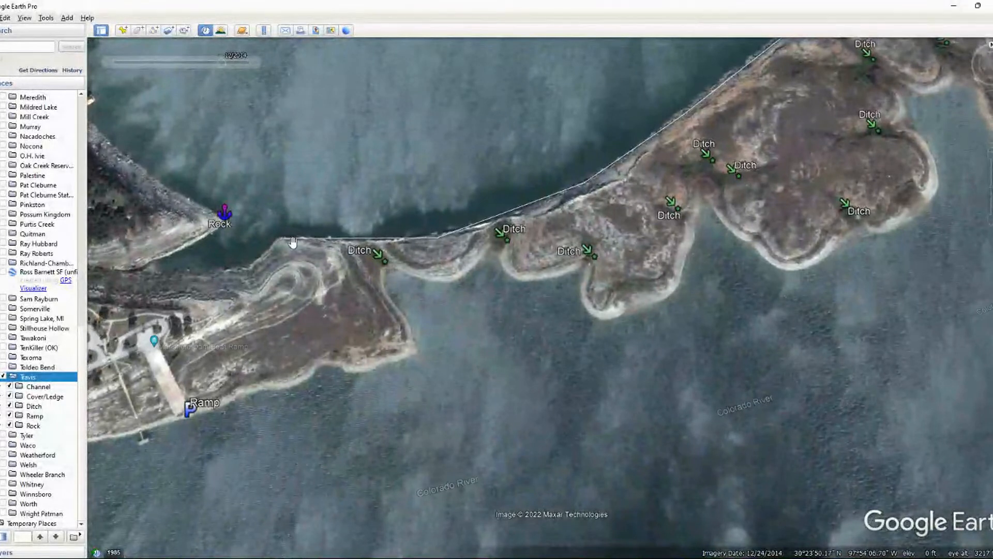
pyautogui.scroll(2, 359, 249)
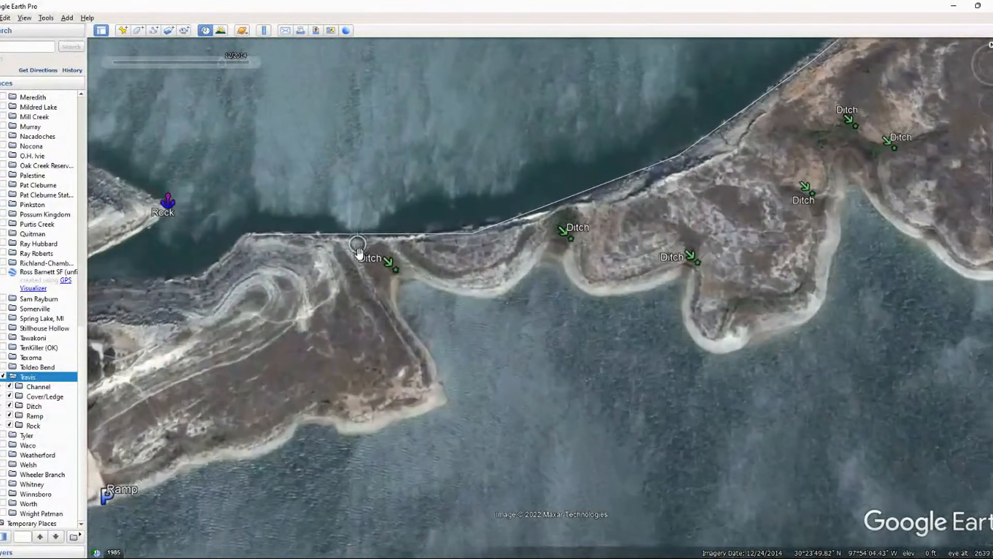
pyautogui.moveTo(109, 66)
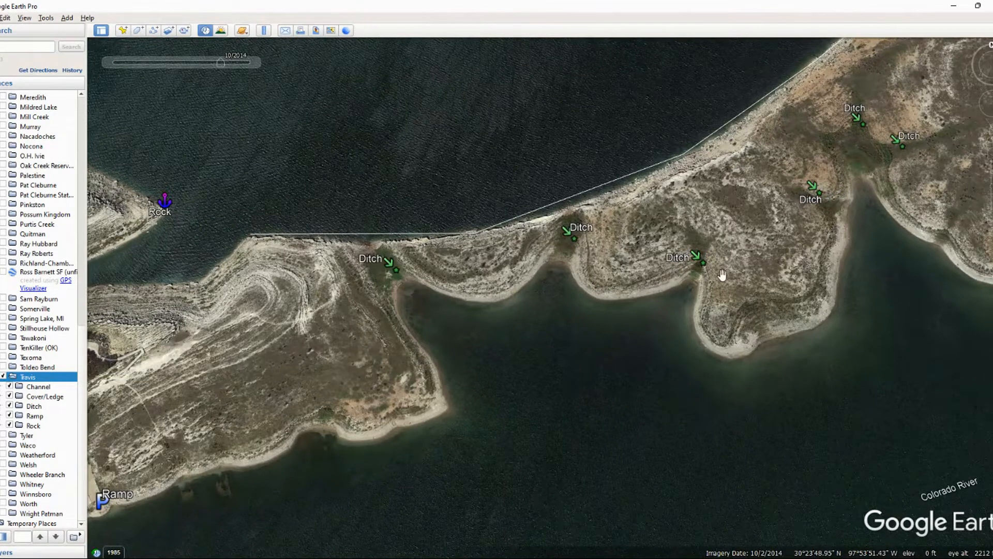
pyautogui.scroll(-3, 731, 371)
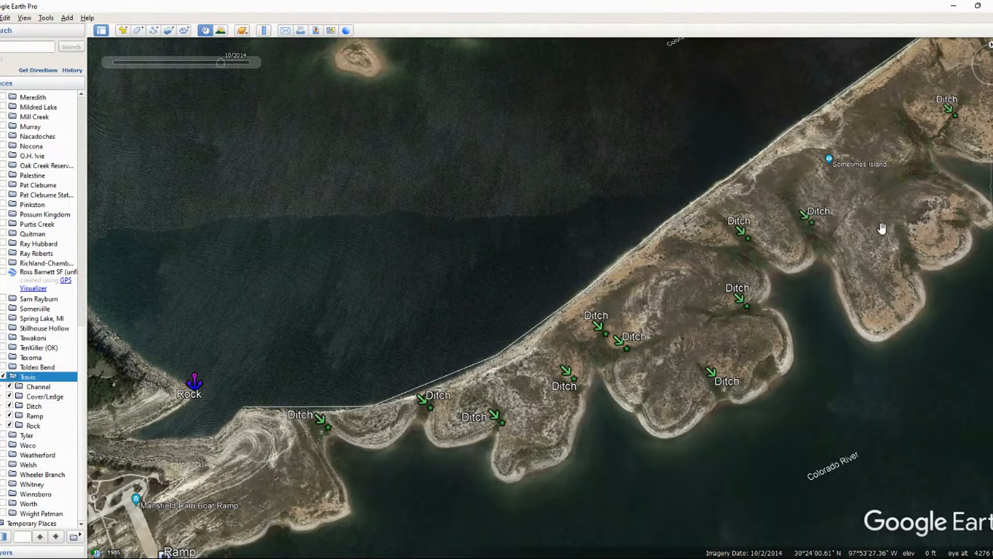
# Follow the Ditch waypoints to the far tip of Sometimes Island and view the Rock waypoints below The Oasis on Lake Travis.
pyautogui.moveTo(880, 224); pyautogui.dragTo(734, 300)
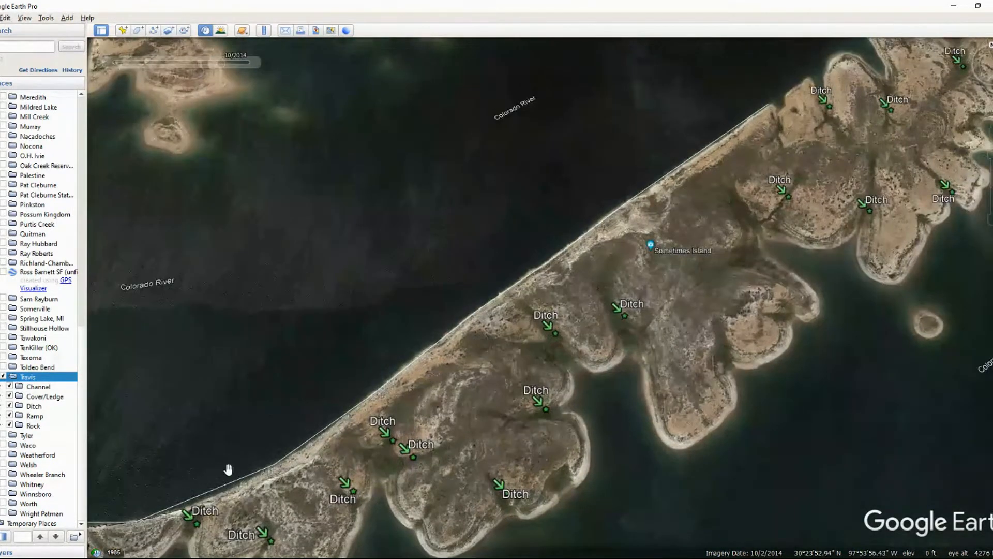
pyautogui.moveTo(422, 360); pyautogui.dragTo(299, 514)
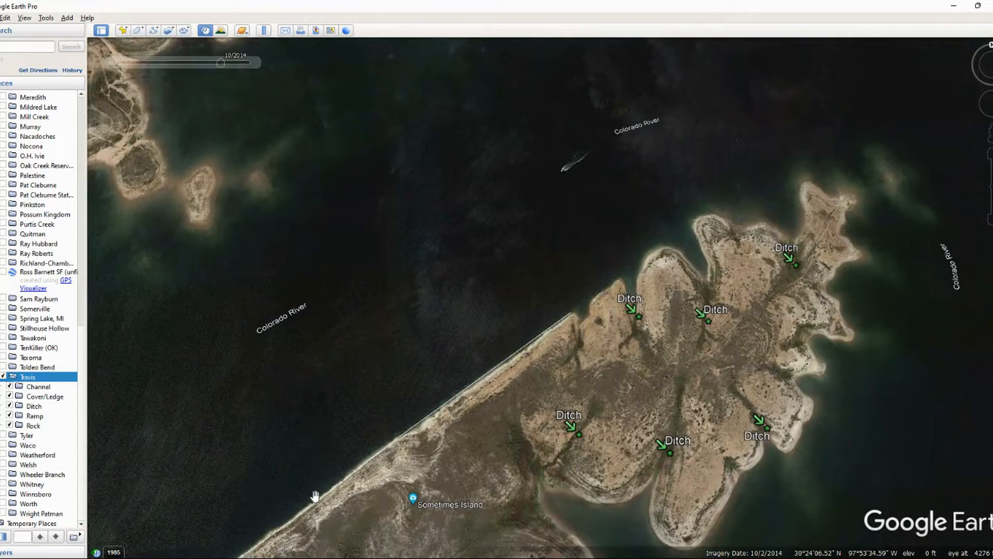
pyautogui.scroll(-5, 333, 420)
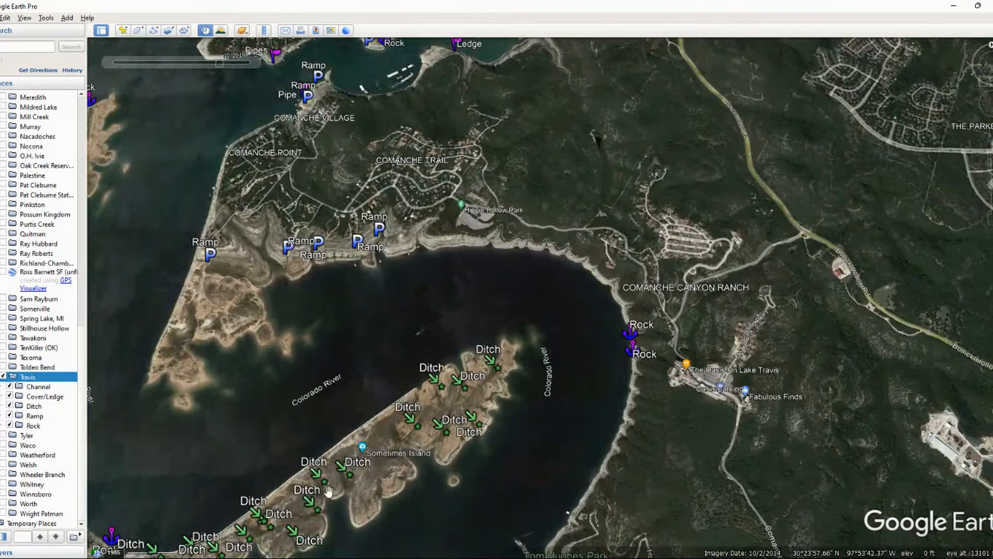
pyautogui.moveTo(488, 459); pyautogui.dragTo(410, 370)
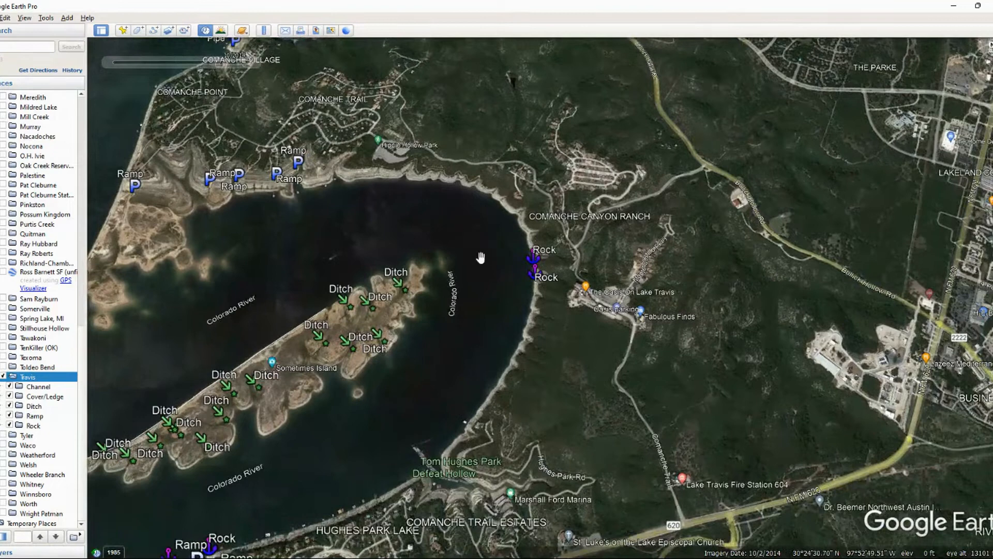
pyautogui.scroll(5, 439, 262)
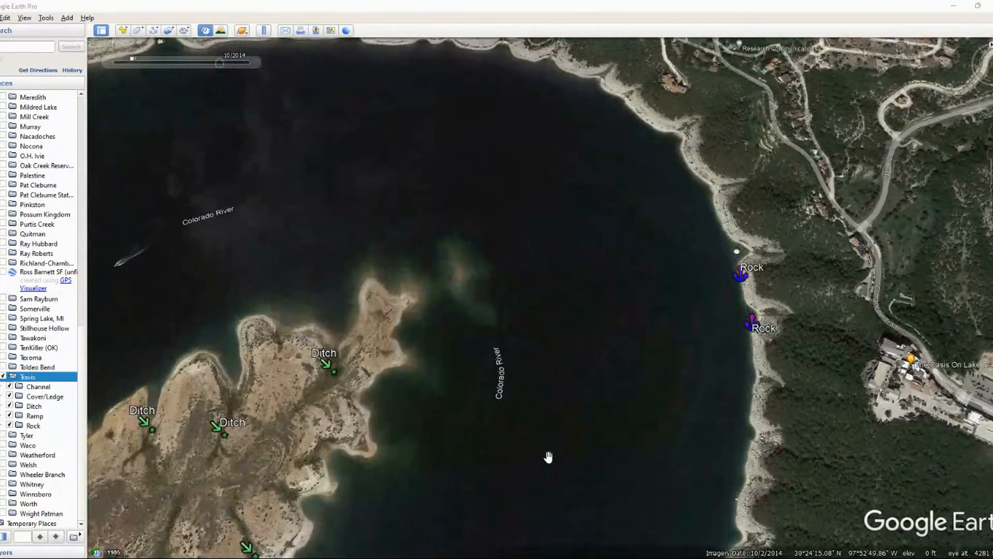
# Survey the basin around Sometimes Island and the Hughes Park Lake shoreline, ending at the waypoints around Mansfield Dam.
pyautogui.scroll(-2, 549, 453)
pyautogui.scroll(-4, 546, 451)
pyautogui.moveTo(538, 470); pyautogui.dragTo(474, 288)
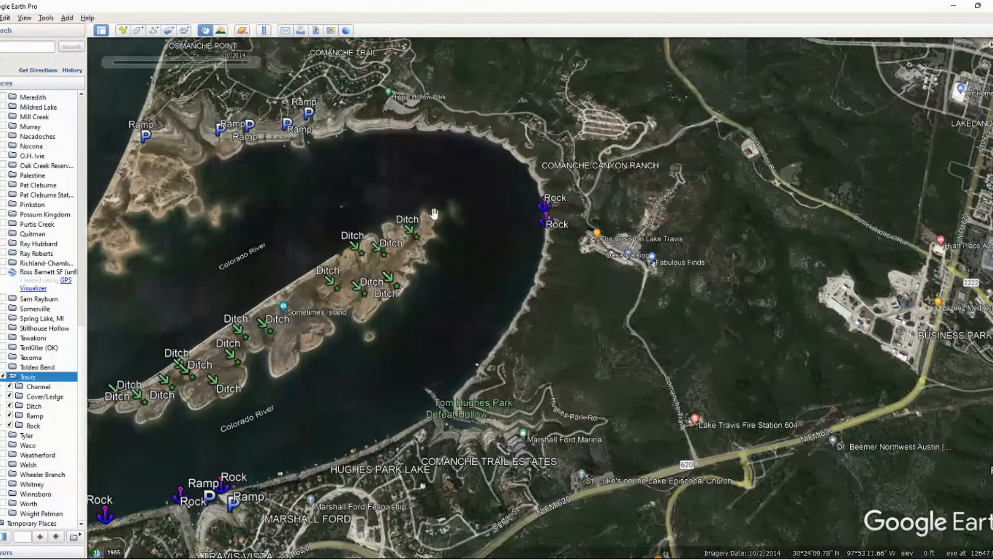
pyautogui.scroll(-3, 378, 308)
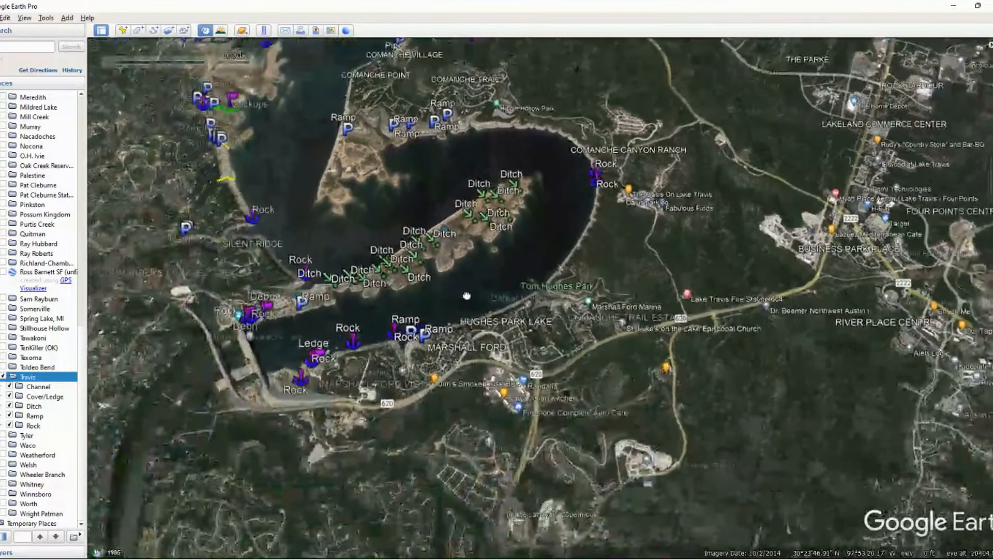
pyautogui.scroll(5, 421, 288)
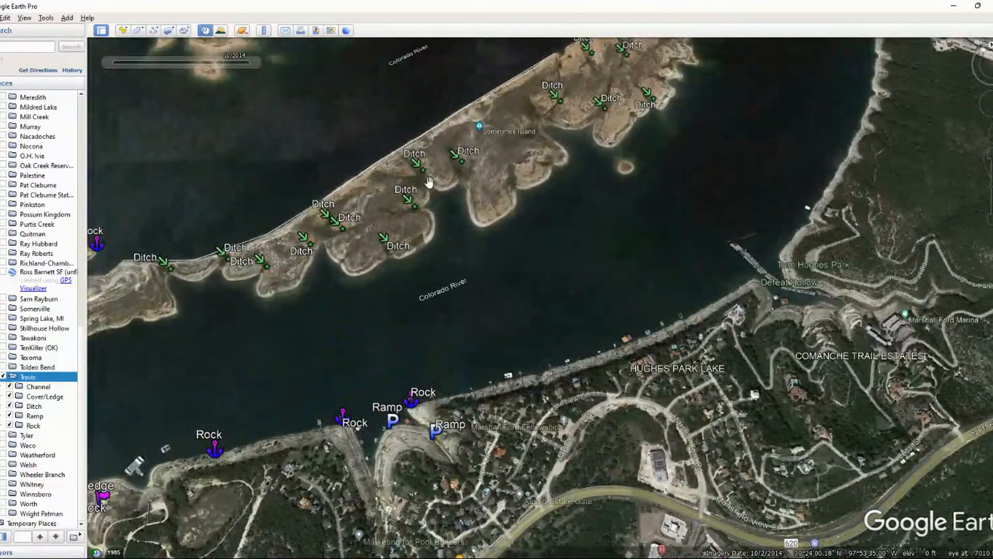
pyautogui.moveTo(225, 296); pyautogui.dragTo(613, 238)
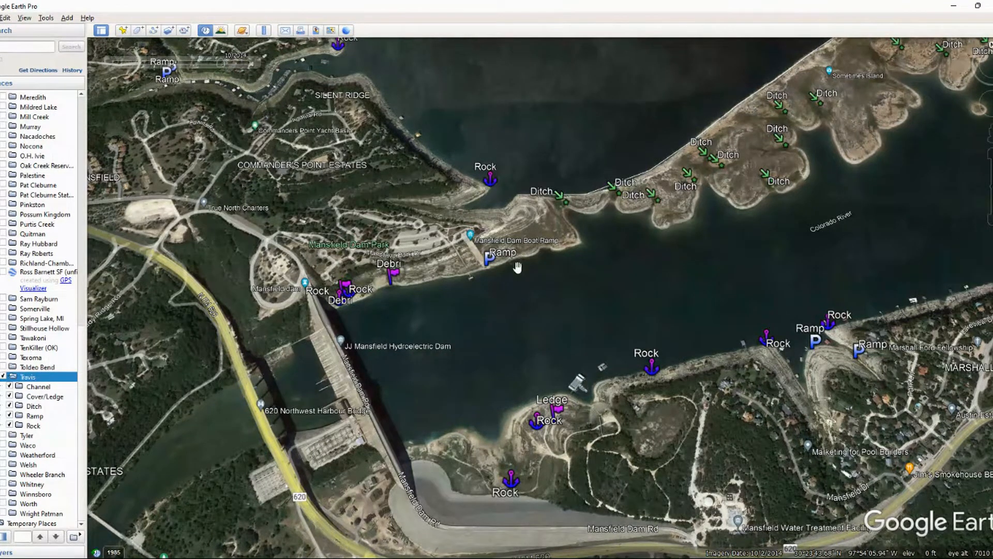
# Inspect the Debri waypoint on the Mansfield Dam Park shoreline between the boat ramp and the dam up close.
pyautogui.scroll(3, 486, 266)
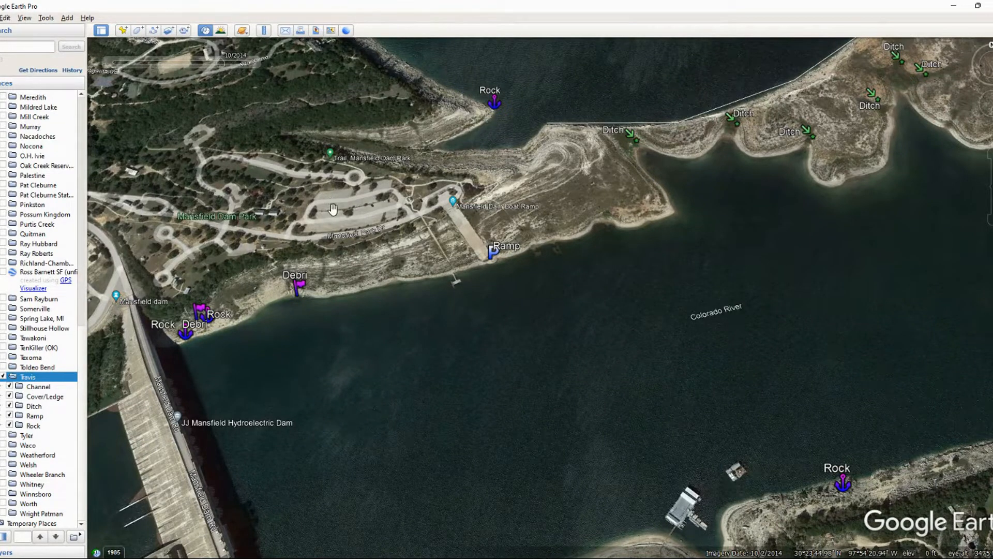
pyautogui.moveTo(225, 337); pyautogui.dragTo(433, 330)
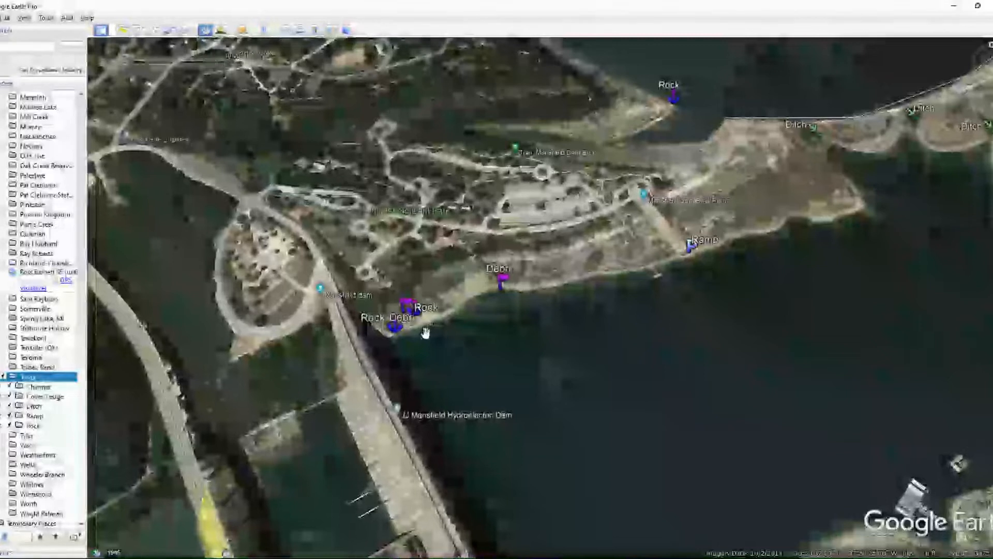
pyautogui.scroll(4, 425, 334)
pyautogui.scroll(2, 425, 332)
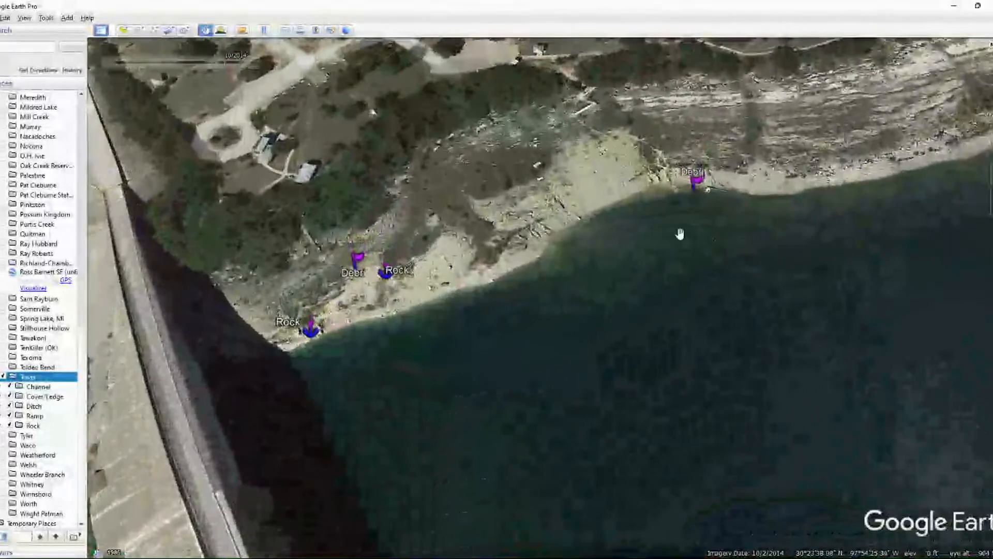
pyautogui.moveTo(736, 224); pyautogui.dragTo(718, 281)
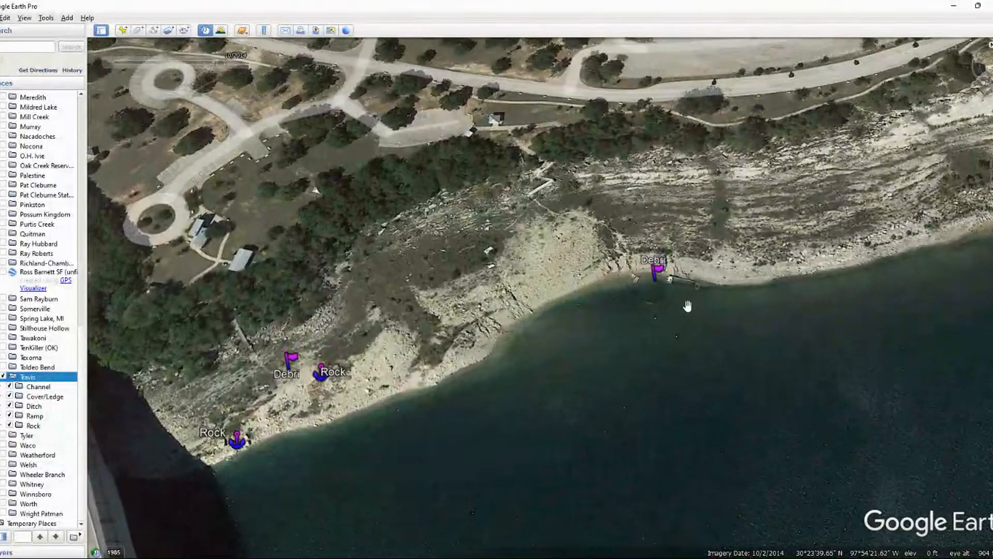
pyautogui.scroll(2, 687, 304)
pyautogui.scroll(2, 687, 305)
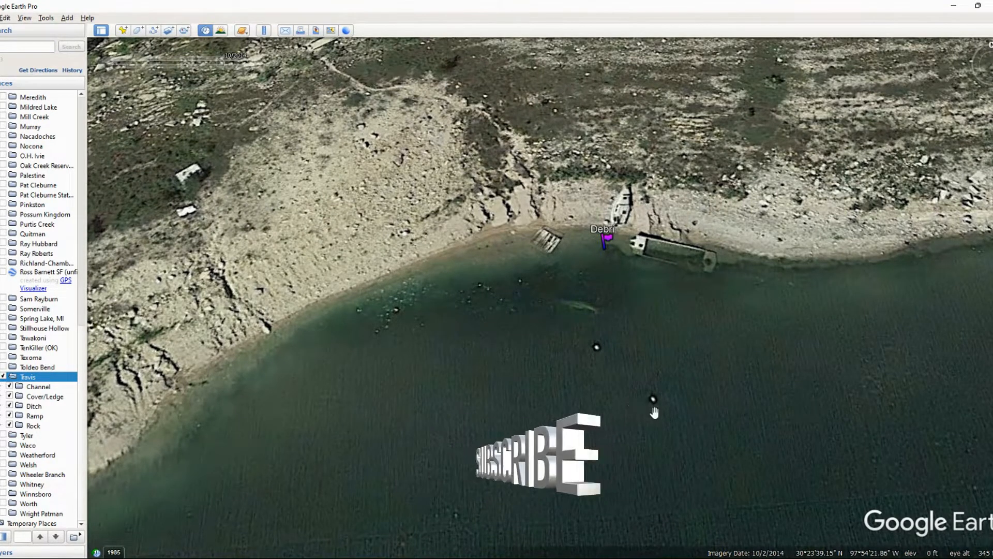
# Examine the Rock and Debri waypoints on the bank right beside the park end of Mansfield Dam.
pyautogui.scroll(-3, 590, 343)
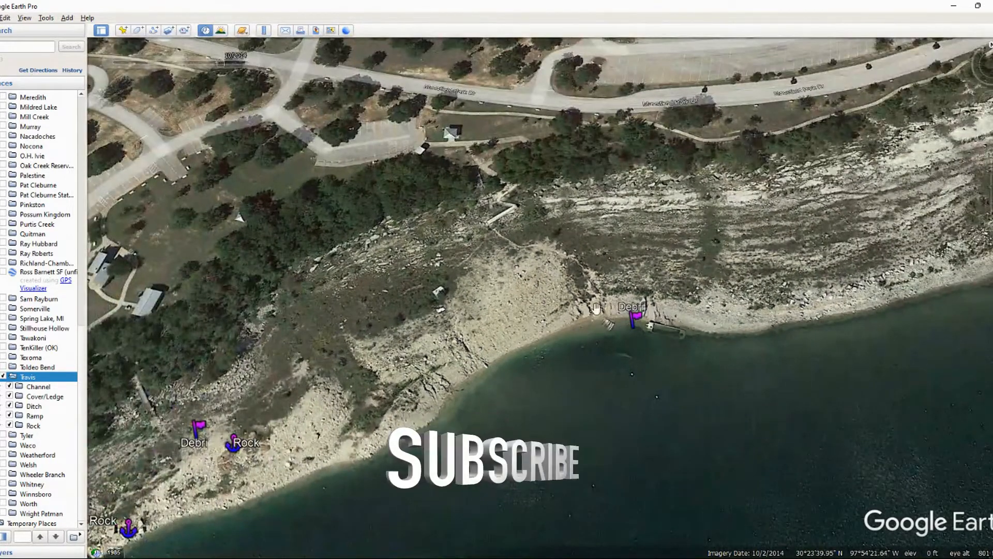
pyautogui.scroll(-2, 597, 375)
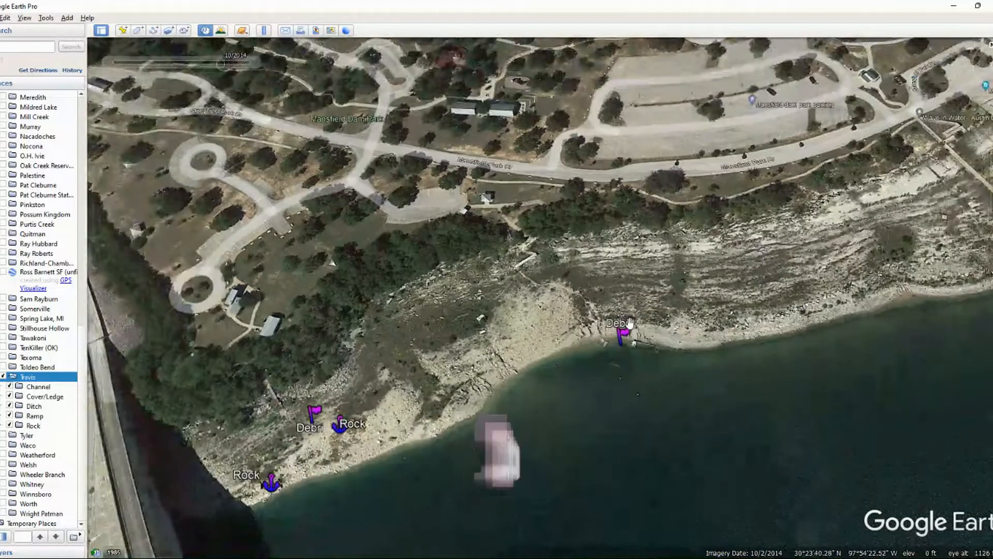
pyautogui.moveTo(602, 378); pyautogui.dragTo(755, 339)
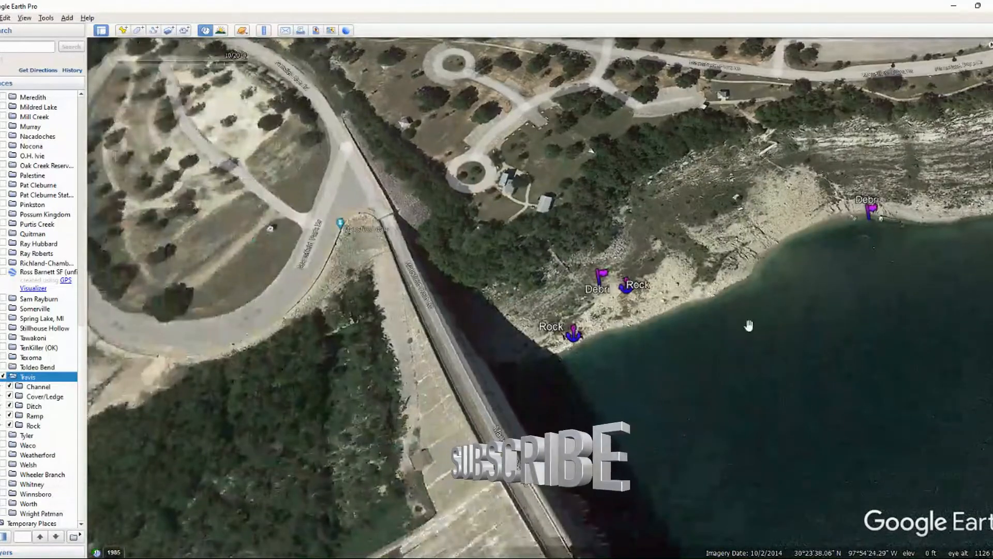
pyautogui.scroll(2, 609, 367)
pyautogui.scroll(2, 610, 369)
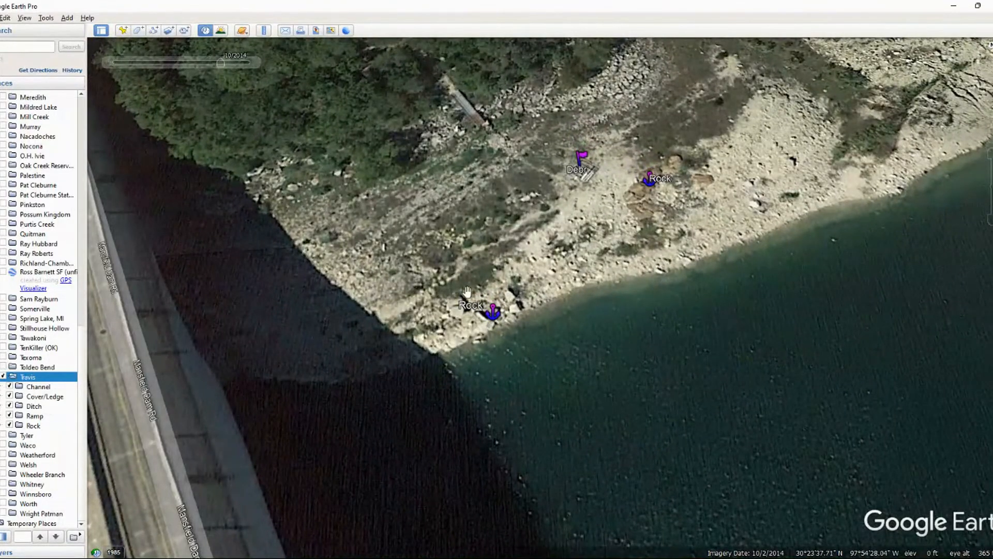
# Look over the dam face, the adjoining shoreline waypoints and the open water in front of Mansfield Dam.
pyautogui.scroll(-5, 549, 382)
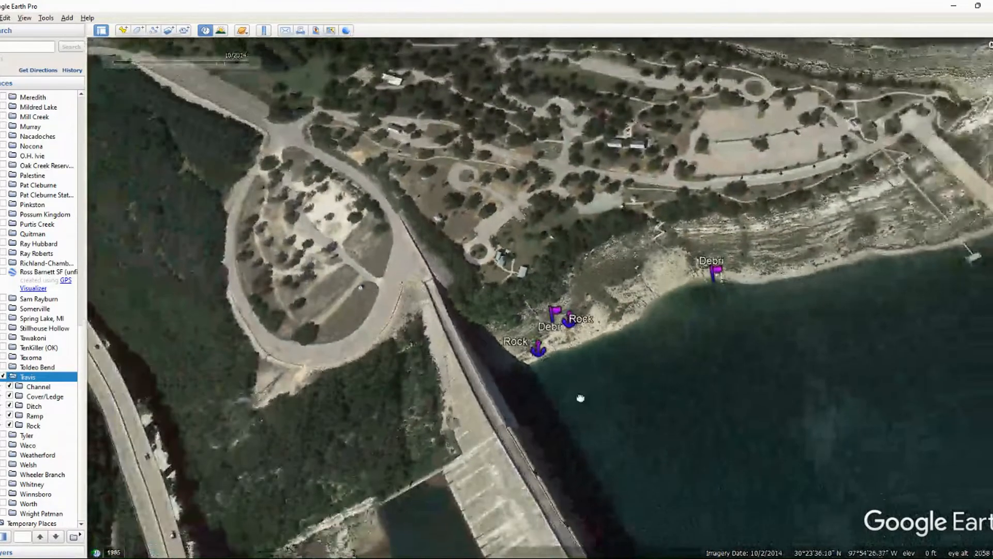
pyautogui.moveTo(580, 397); pyautogui.dragTo(481, 281)
pyautogui.scroll(-3, 532, 226)
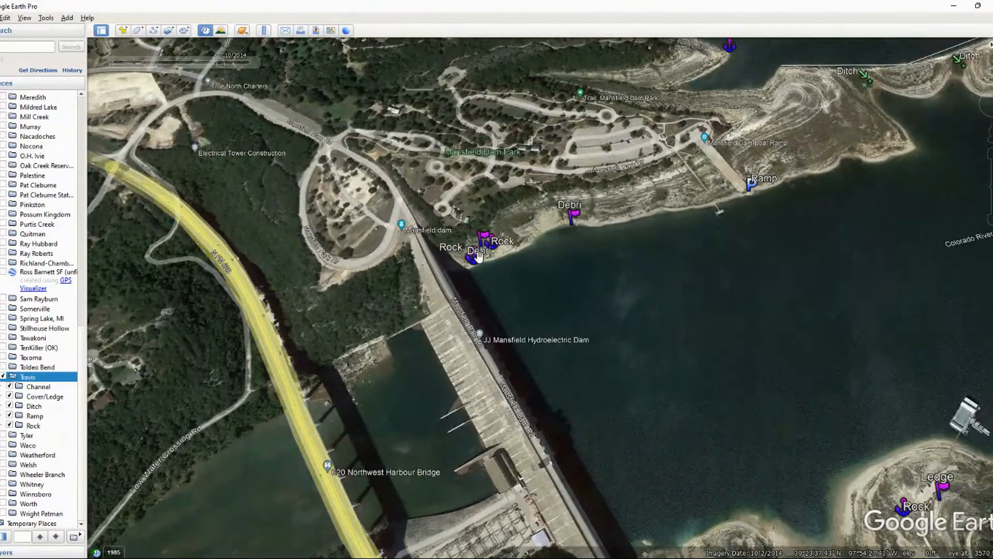
pyautogui.scroll(3, 484, 252)
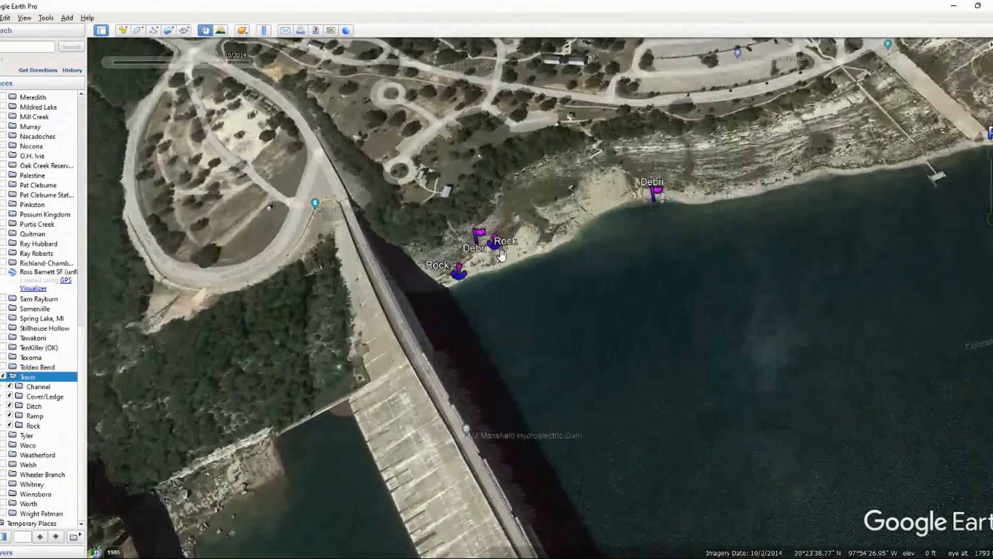
pyautogui.scroll(3, 653, 249)
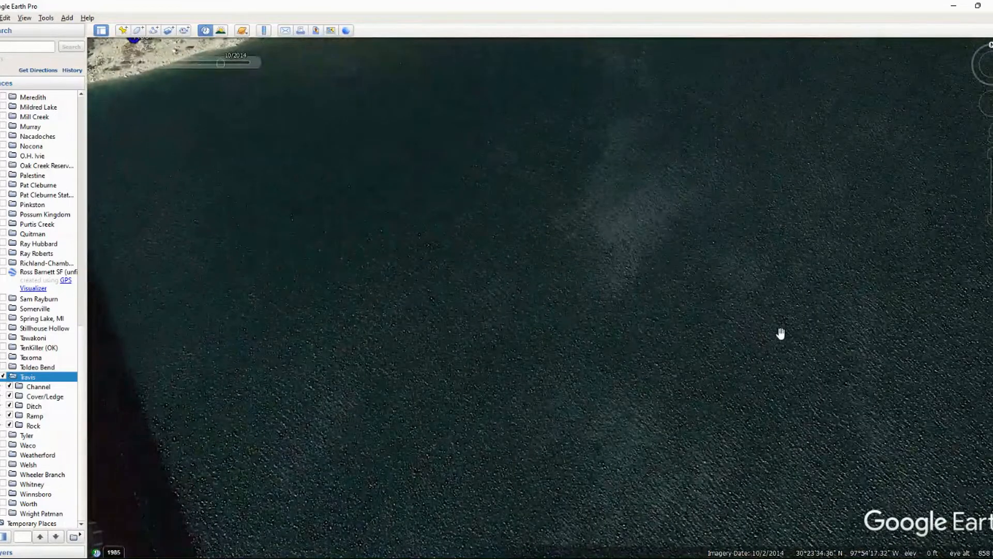
pyautogui.scroll(-3, 543, 218)
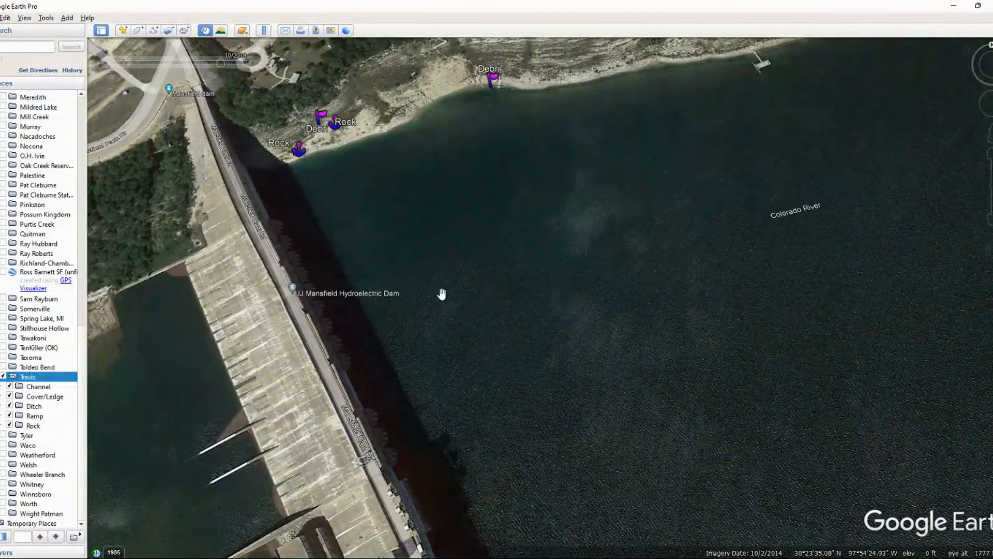
# View the complete set of Travis waypoints across the whole lake and its upstream river channel.
pyautogui.scroll(-6, 503, 312)
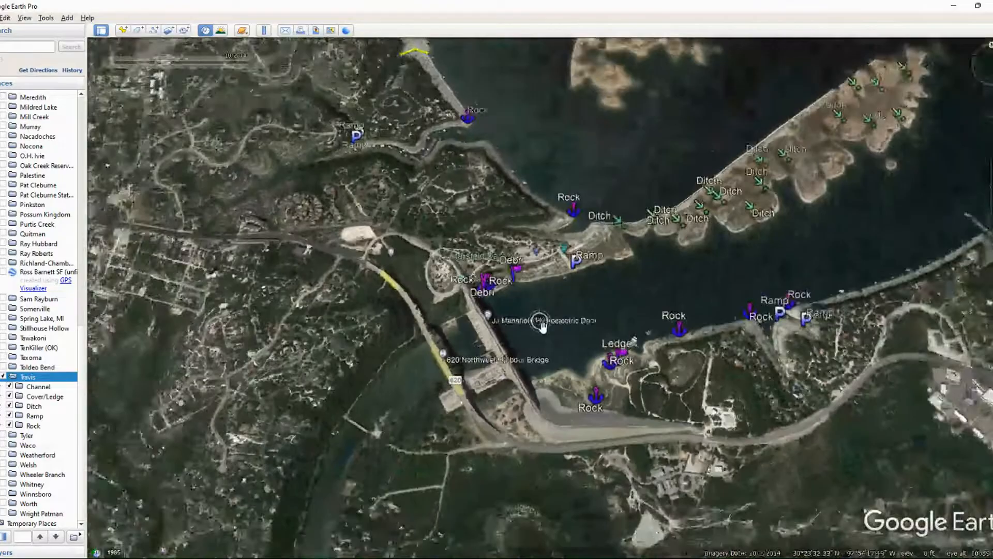
pyautogui.scroll(-6, 542, 324)
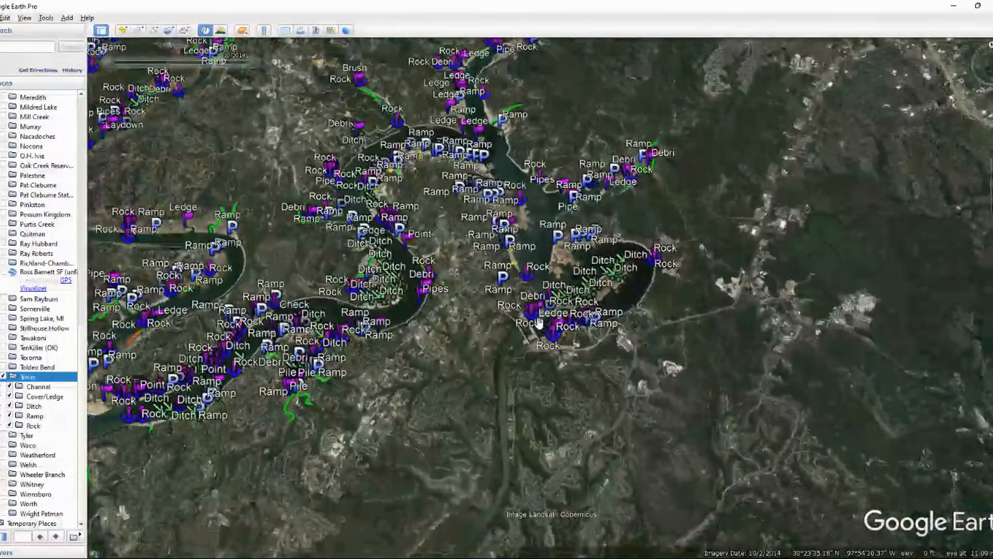
pyautogui.scroll(-5, 538, 322)
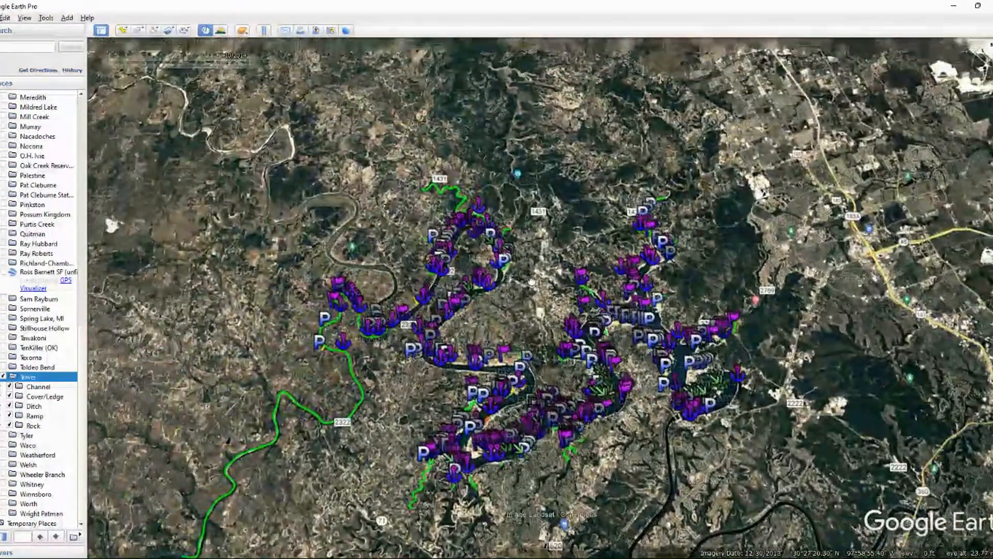